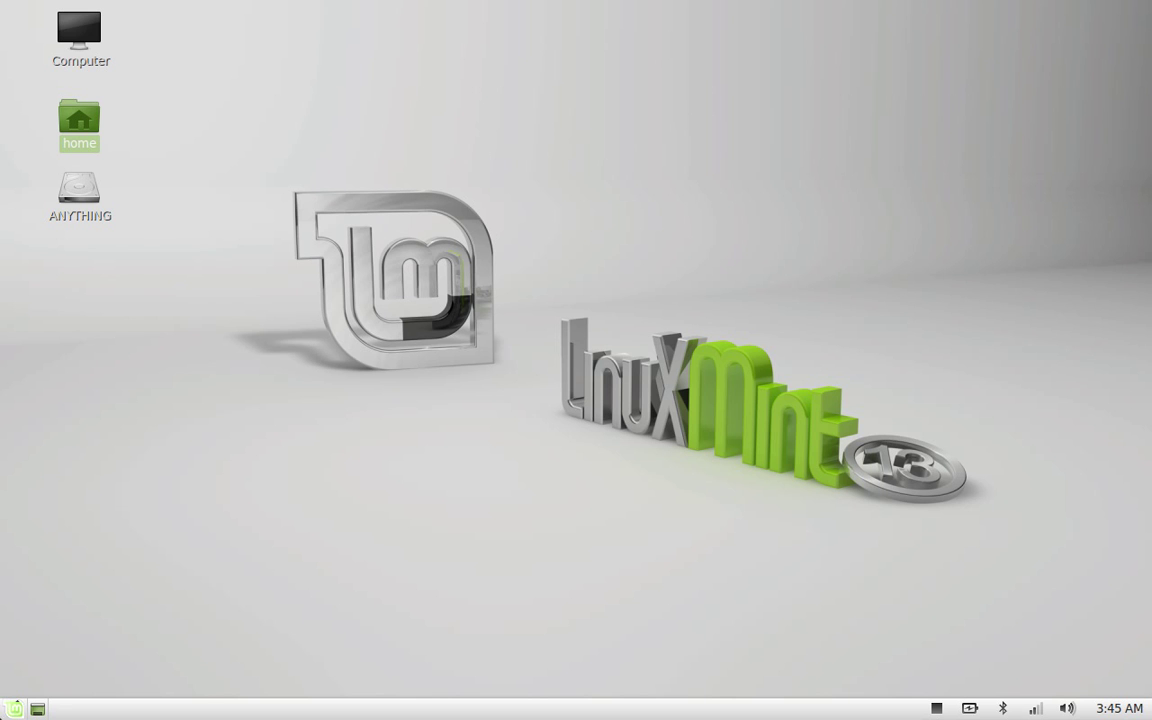
- Launch Firefox and load the opera.com website
left_click(14, 708)
mouse_move(53, 370)
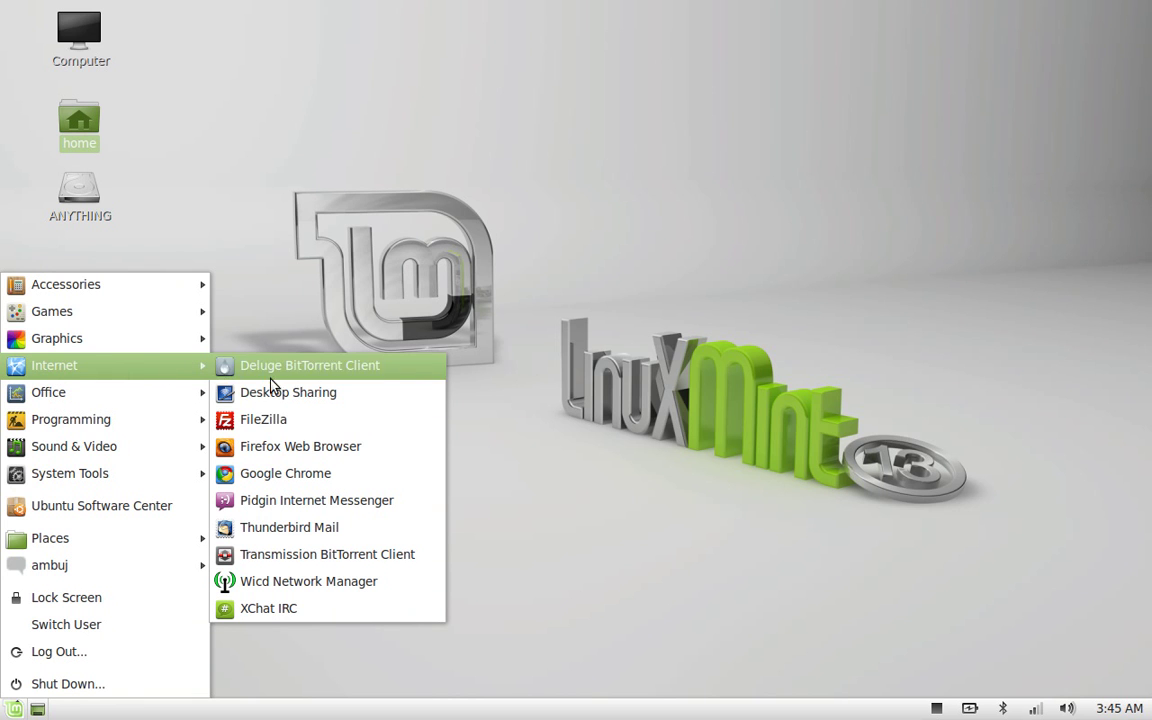
left_click(370, 450)
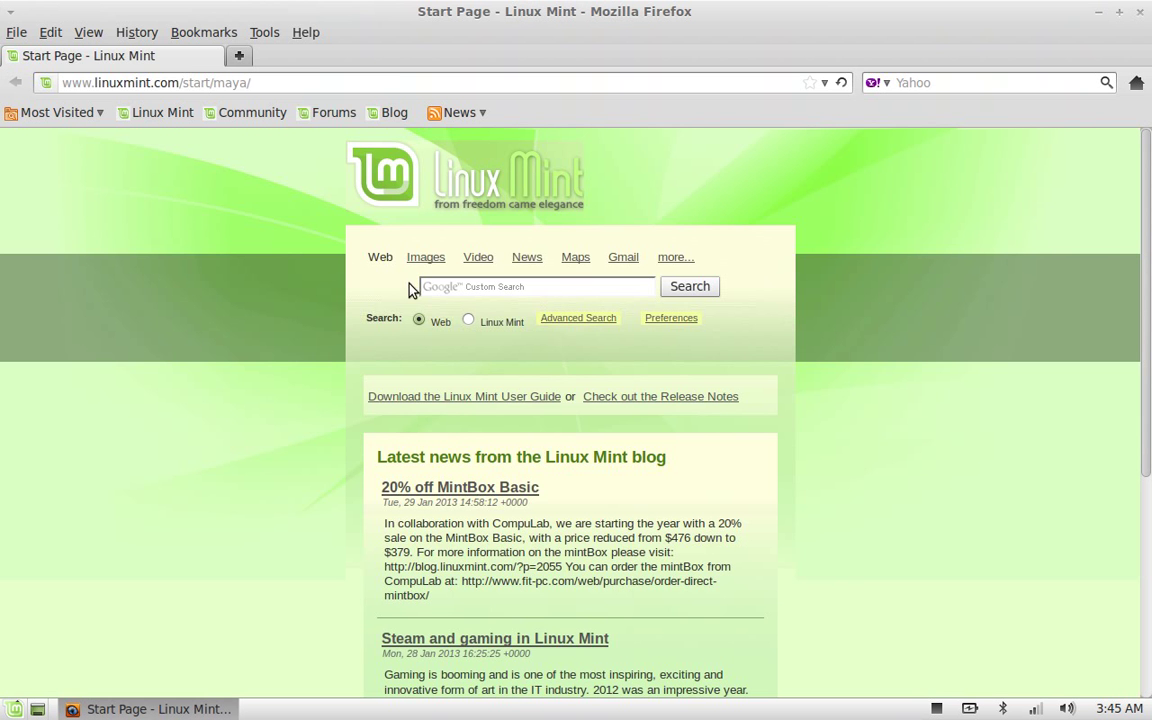
left_click_drag(251, 82, 57, 80)
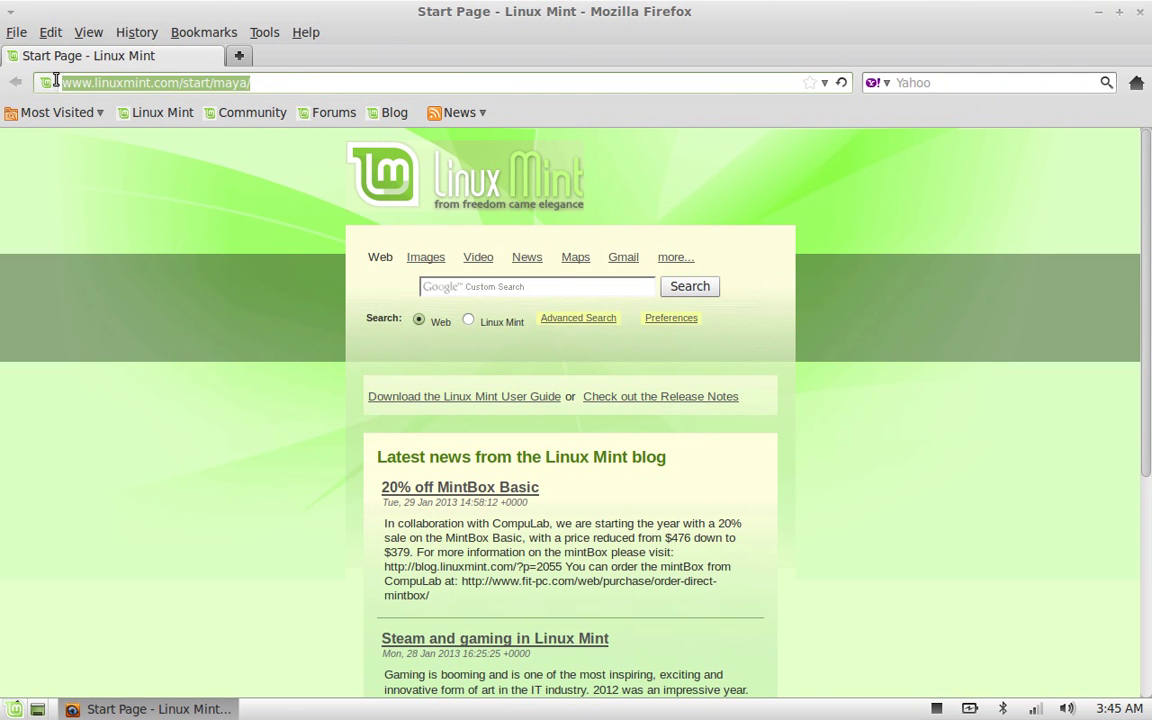
key("BackSpace")
type("op")
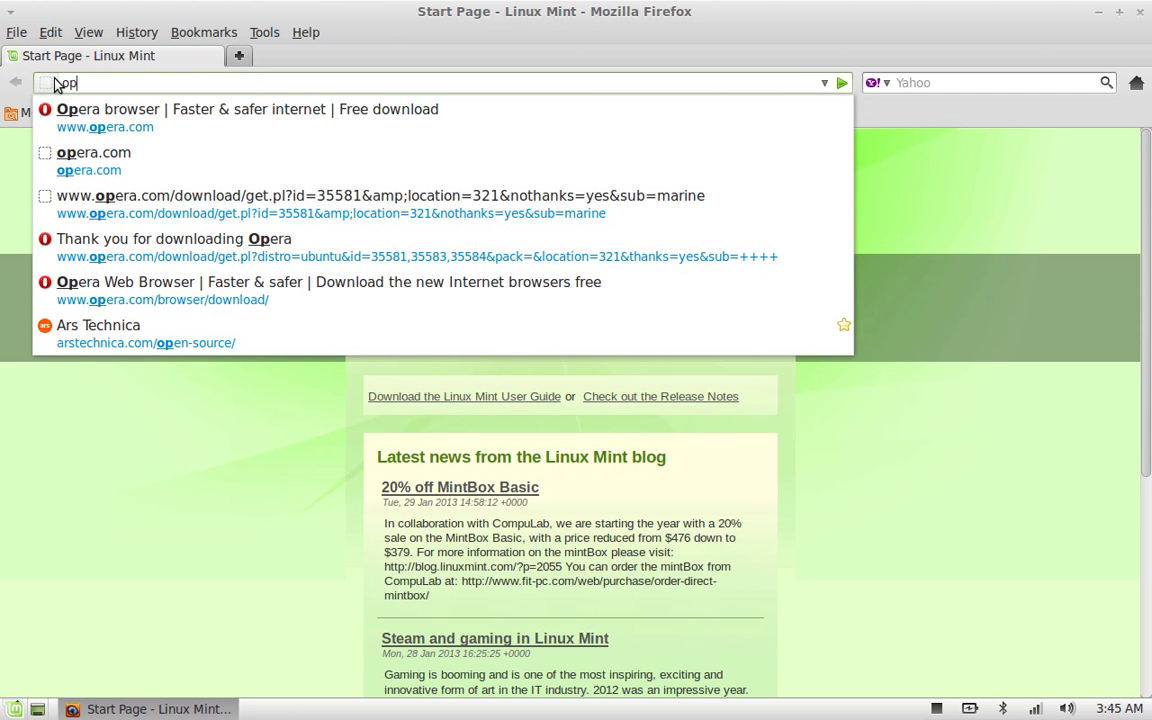
type("era")
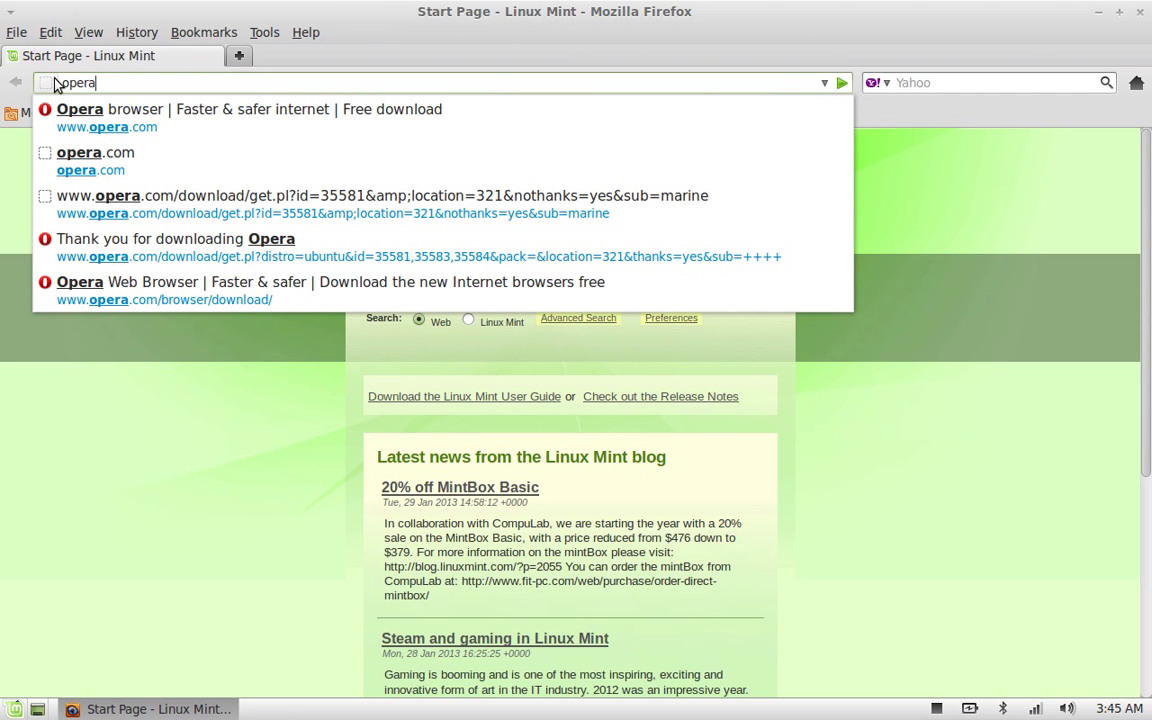
type(".com")
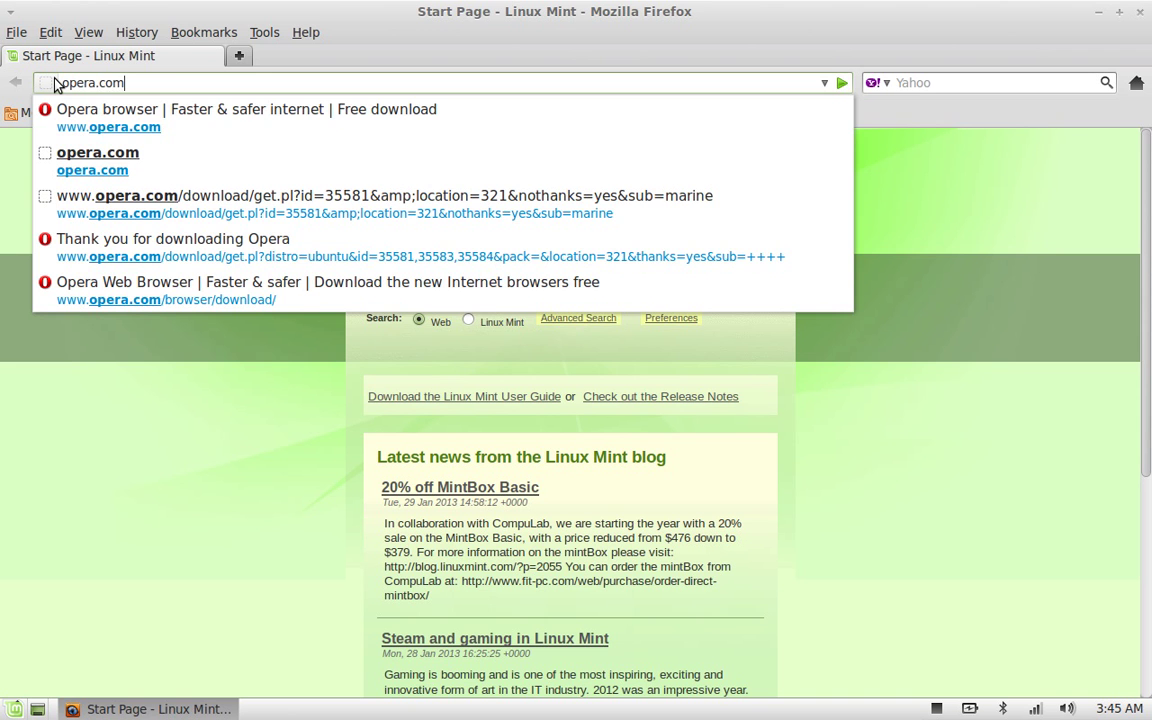
key("Down")
key("Return")
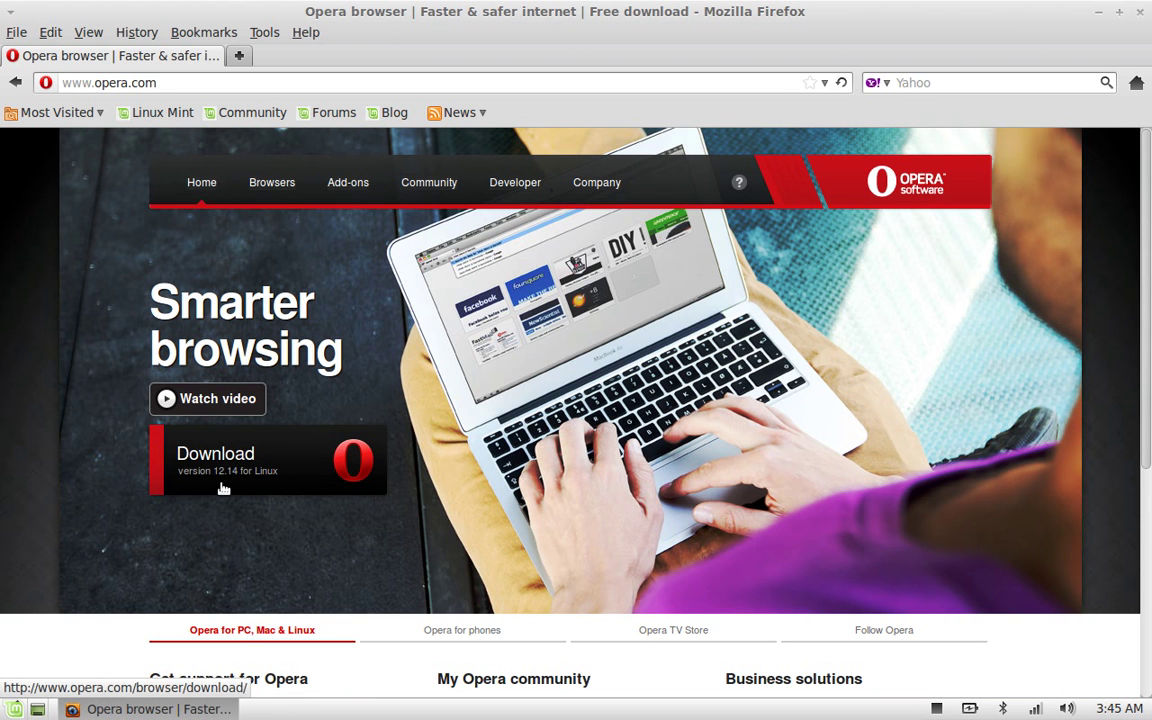
- Go to the Opera for Linux download page and choose the Ubuntu distribution with the default package format
left_click(292, 465)
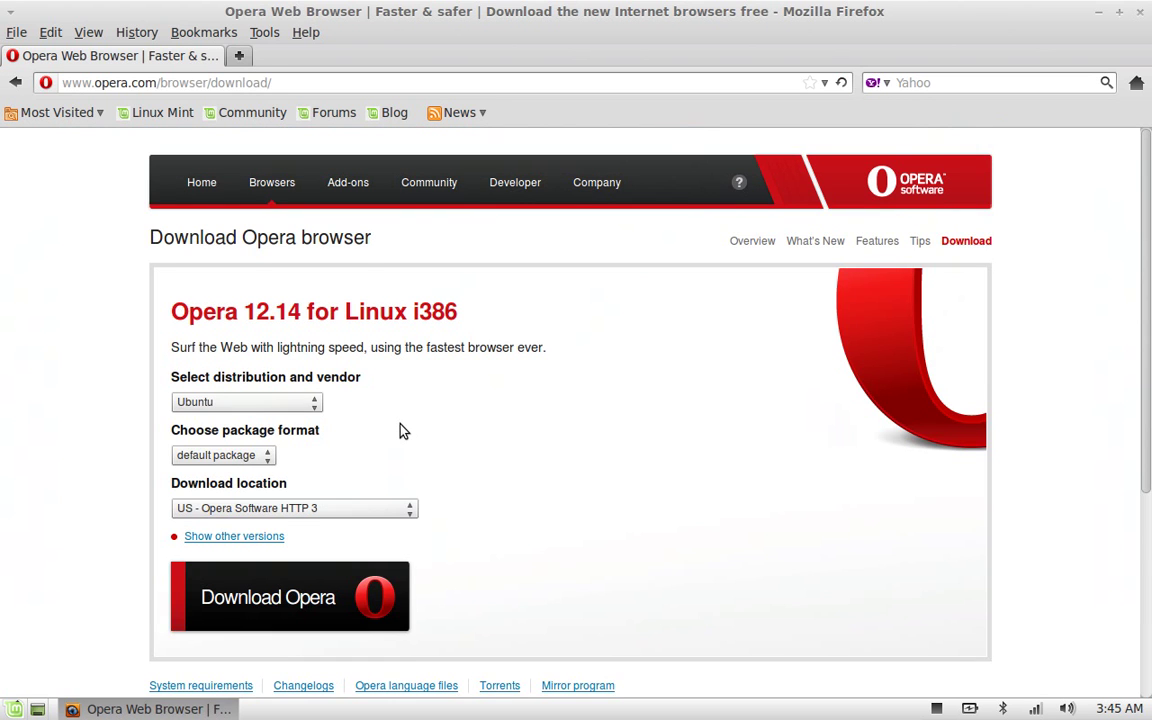
scroll(401, 430, "down", 2)
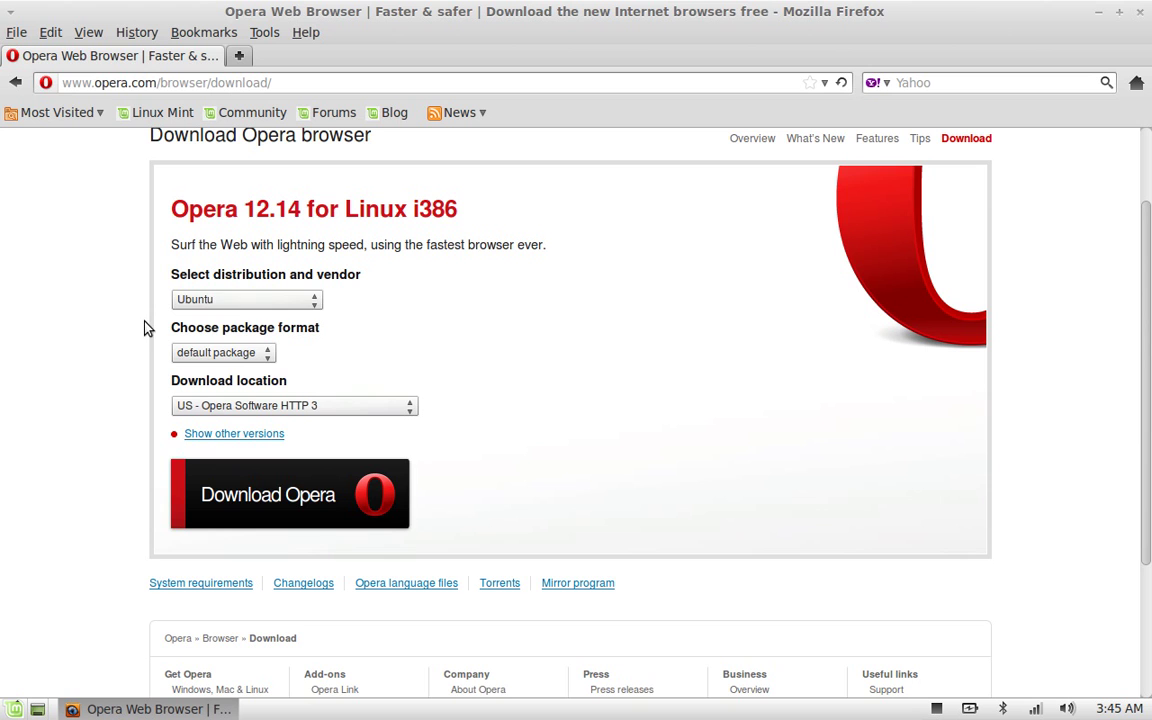
left_click(299, 305)
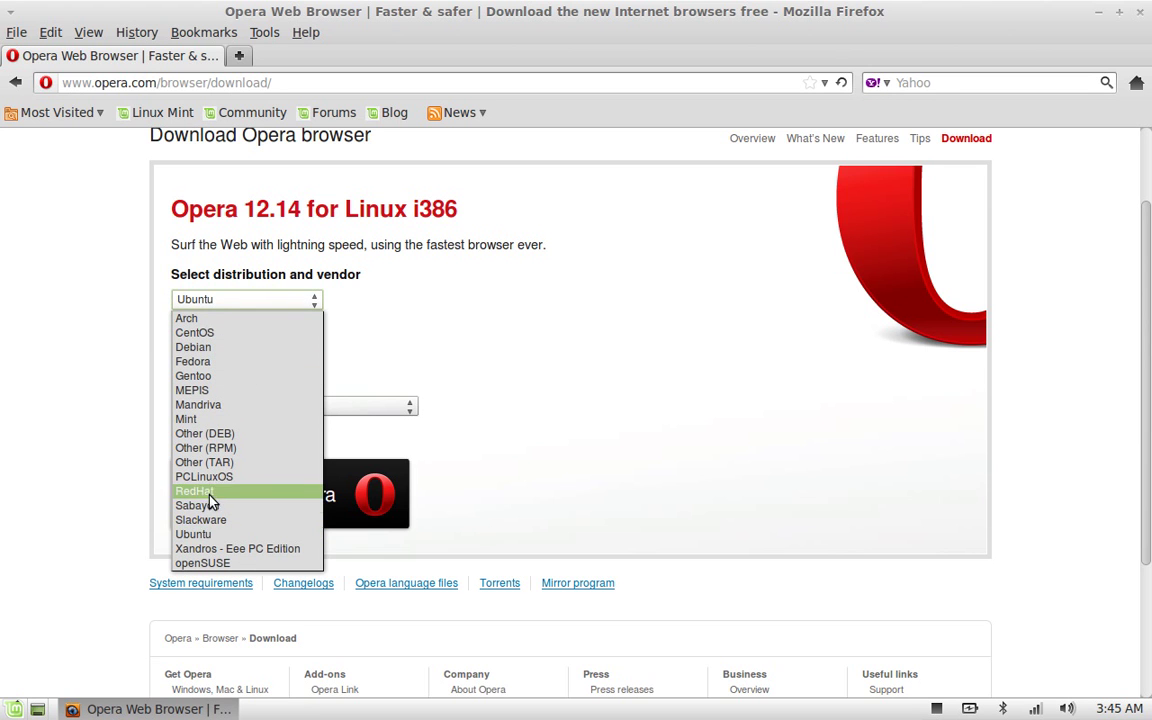
left_click(285, 534)
left_click(252, 358)
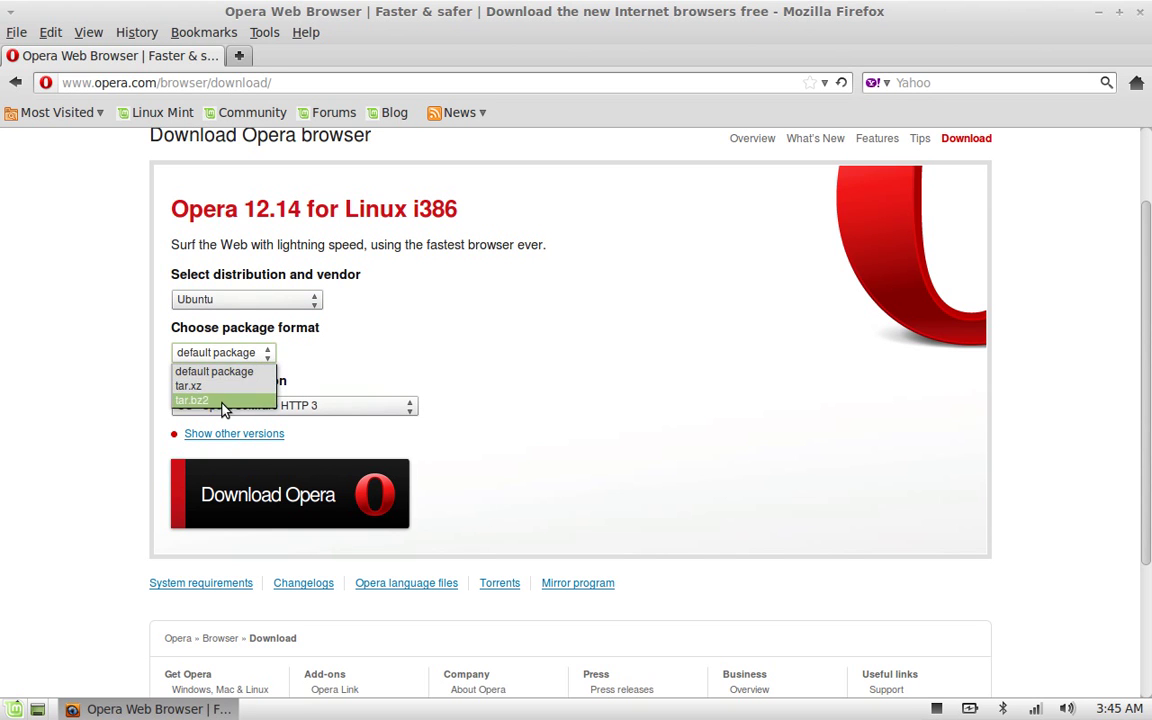
left_click(227, 373)
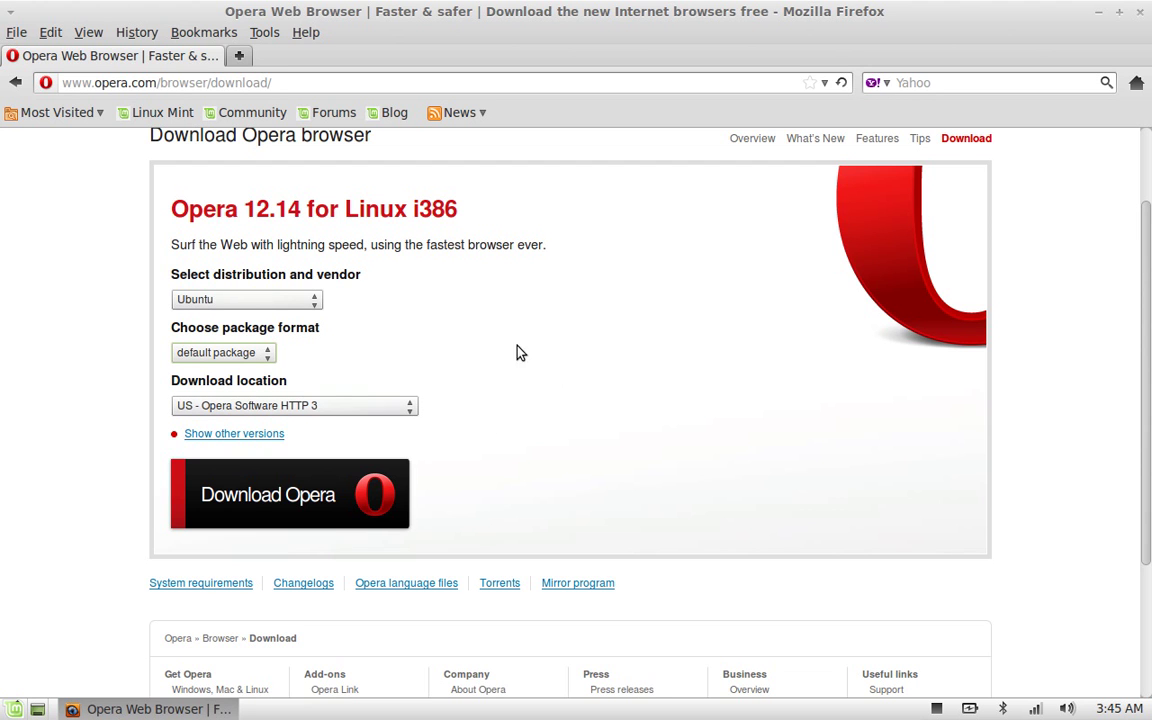
- Download Opera and save the opera_12.14.1738_i386.deb file to disk
scroll(375, 428, "down", 2)
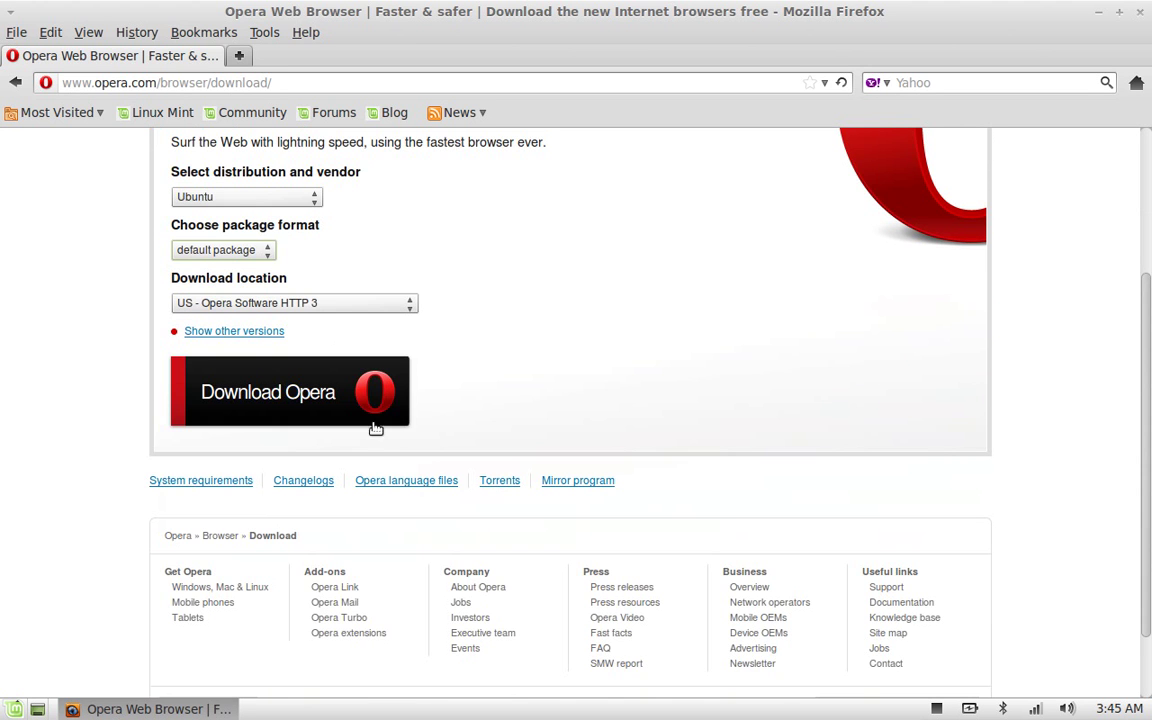
left_click(340, 388)
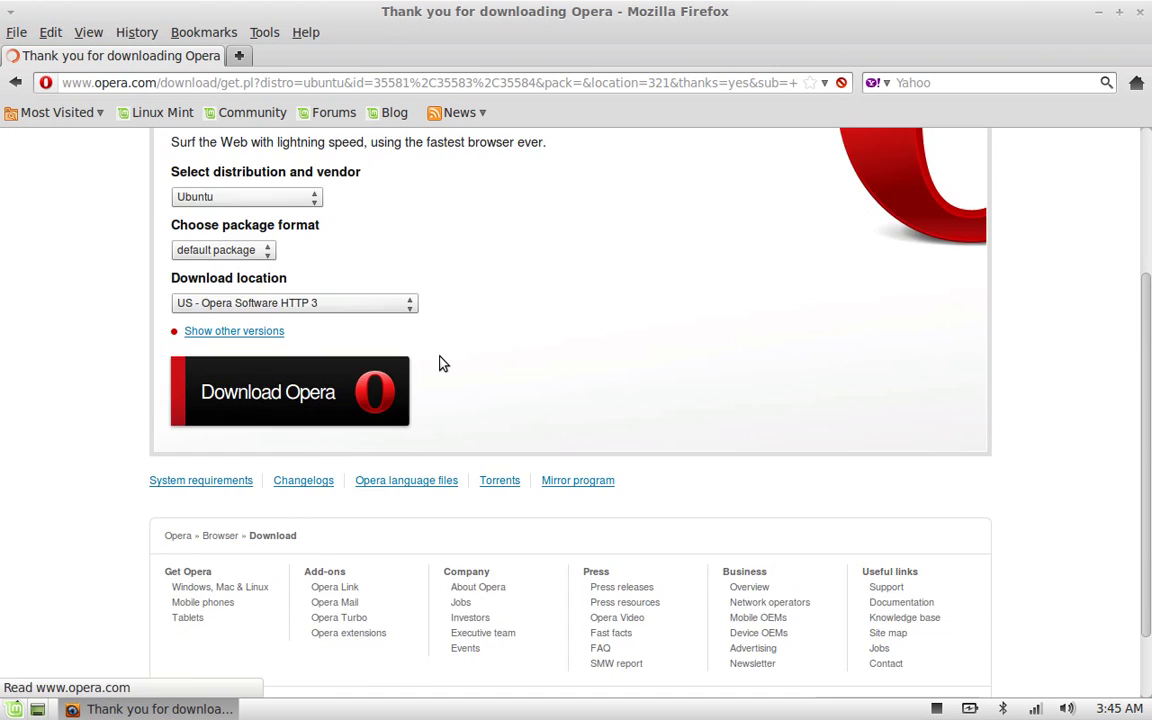
scroll(580, 340, "down", 1)
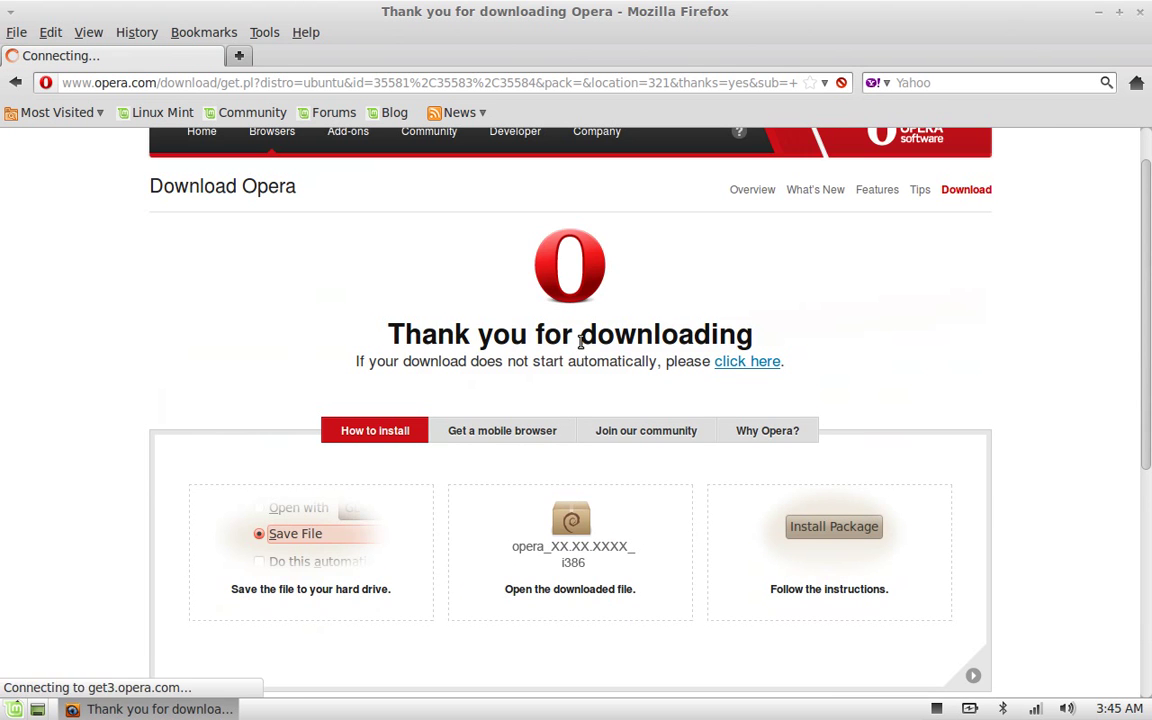
scroll(578, 342, "down", 1)
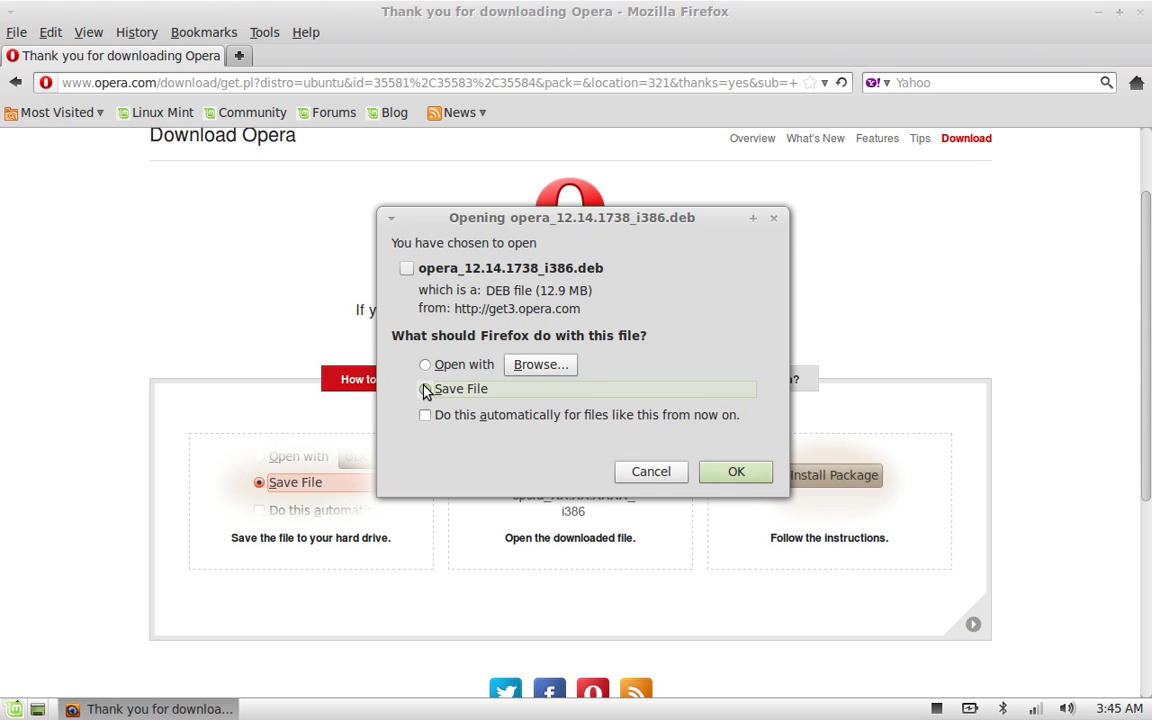
left_click(730, 476)
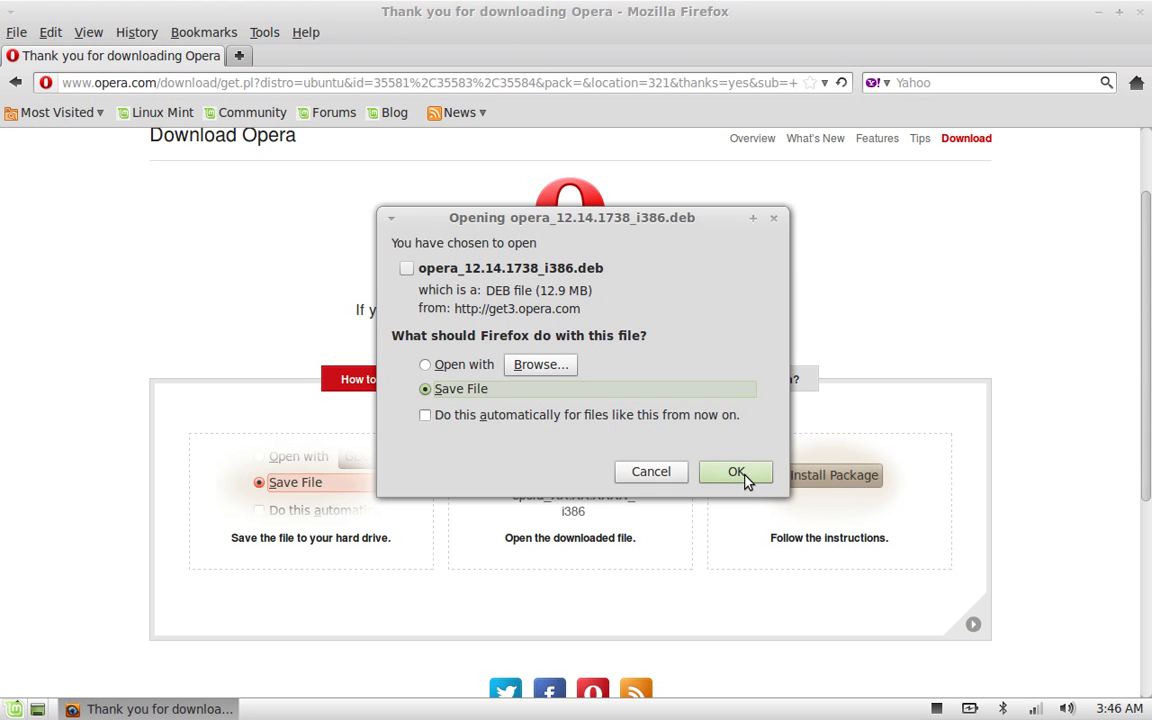
left_click(745, 481)
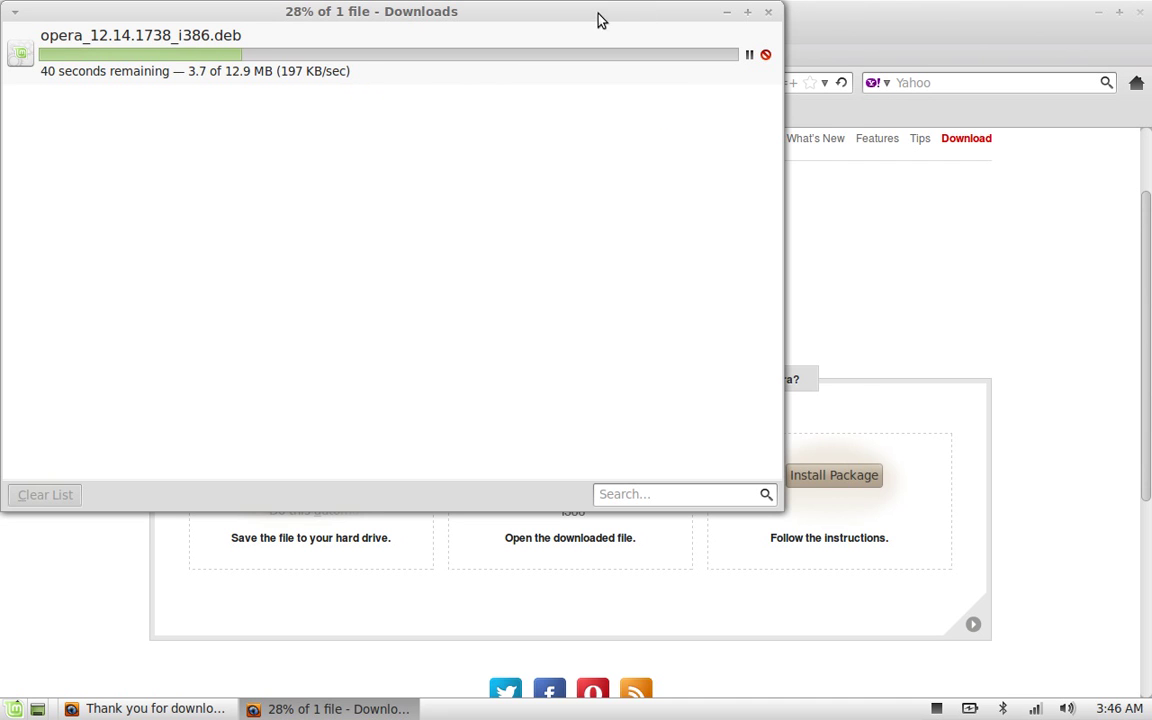
left_click_drag(599, 21, 677, 43)
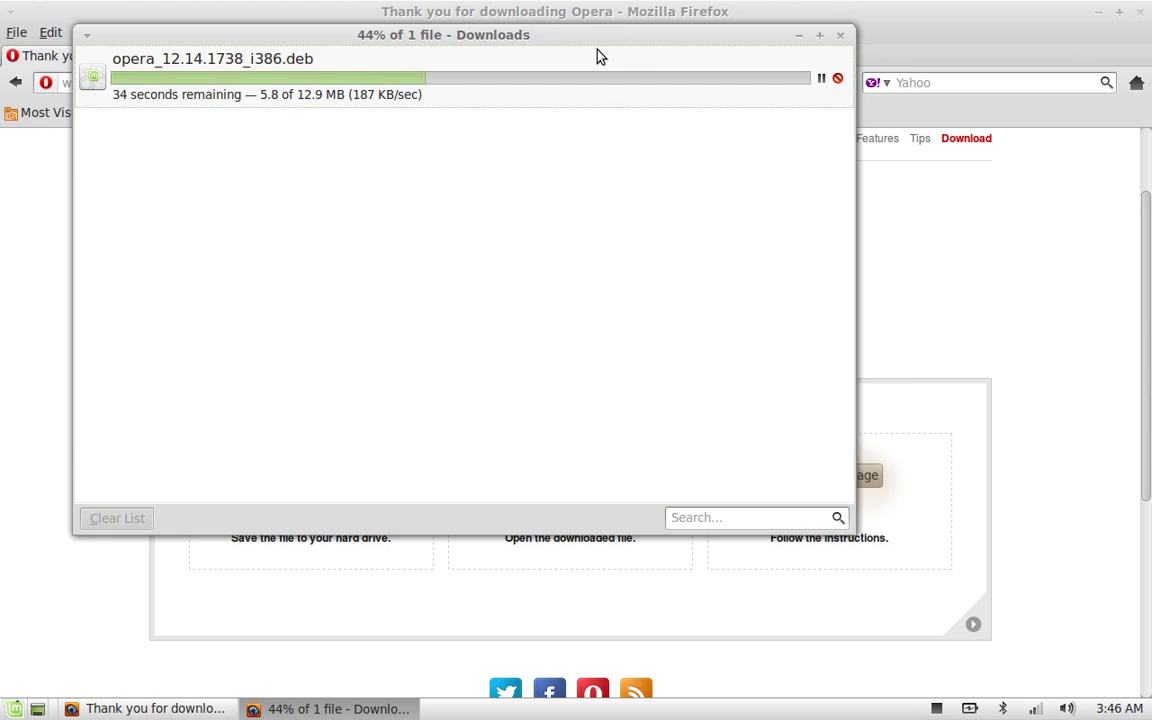
left_click_drag(578, 42, 649, 129)
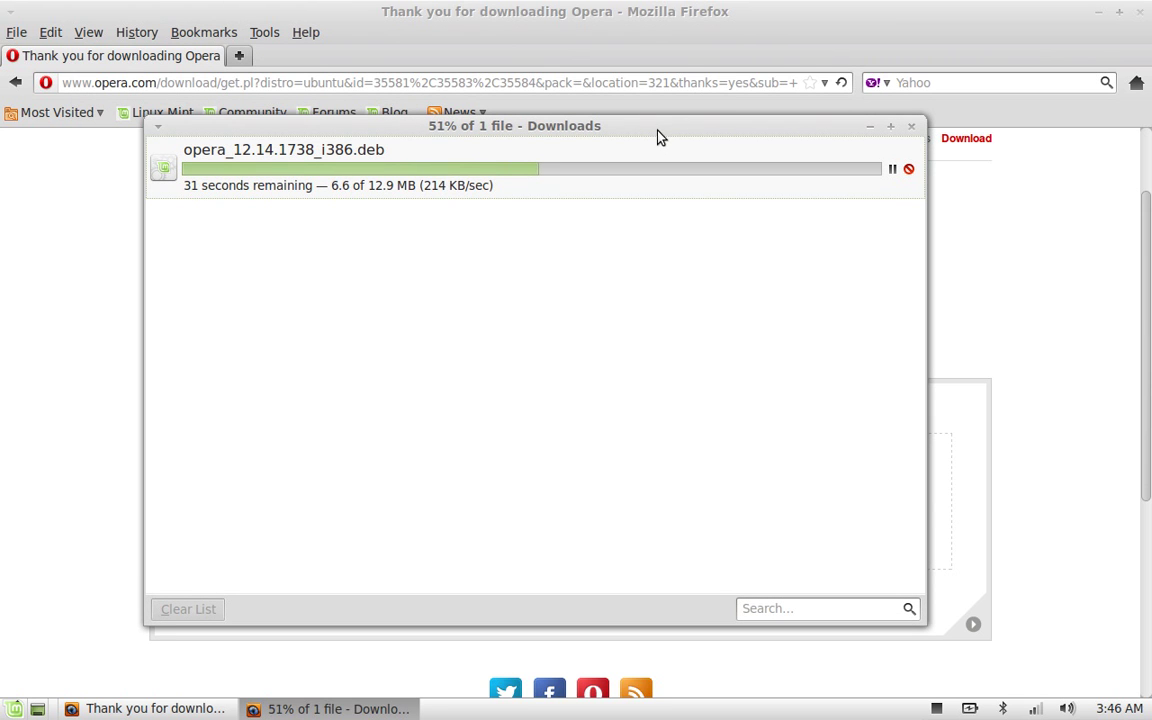
mouse_move(836, 134)
left_mouse_down()
mouse_move(838, 121)
mouse_move(843, 129)
left_mouse_up()
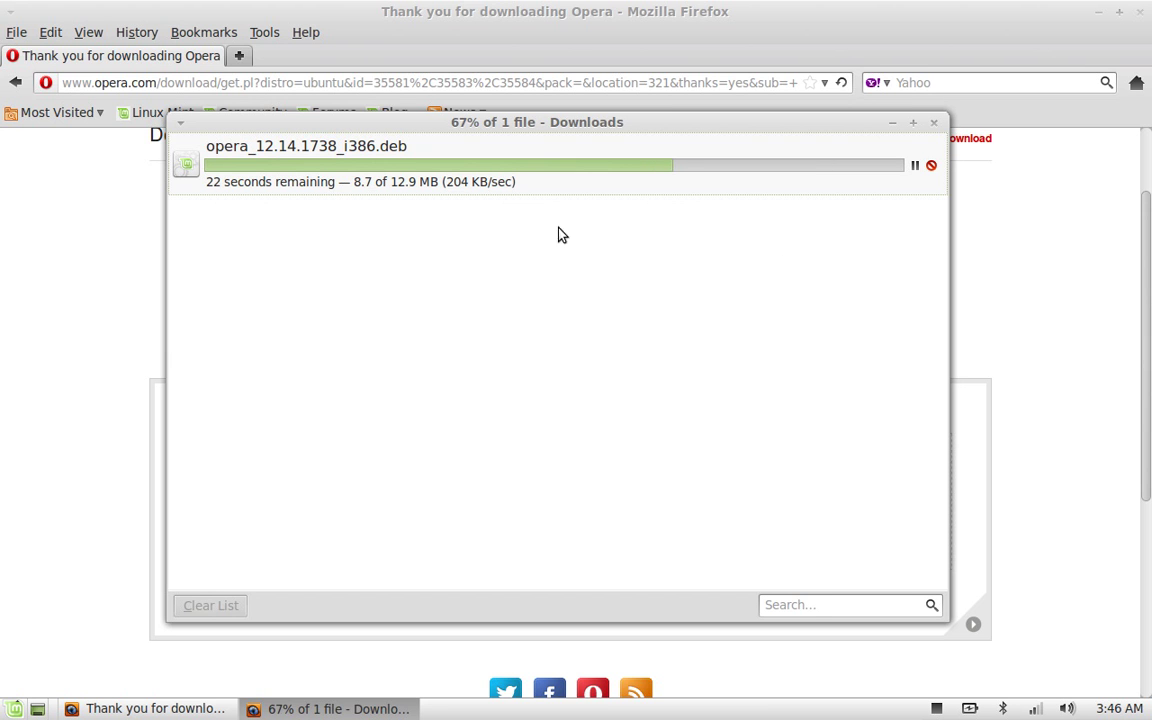
left_click_drag(563, 121, 528, 152)
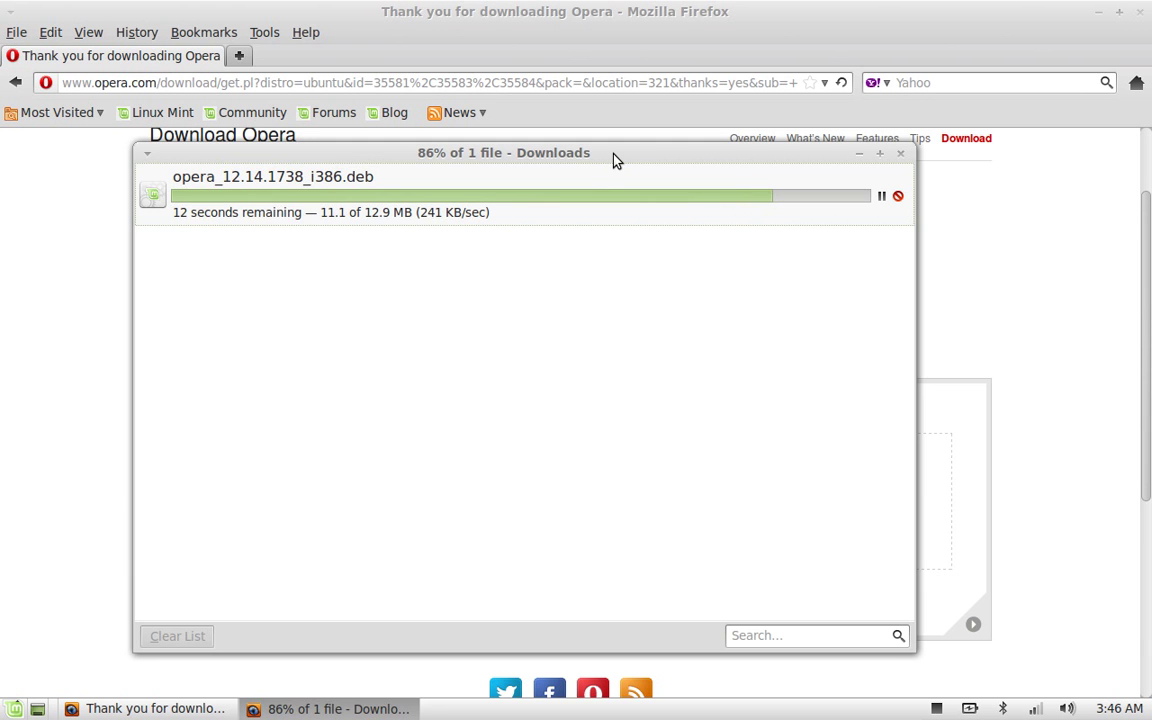
left_click_drag(615, 159, 638, 162)
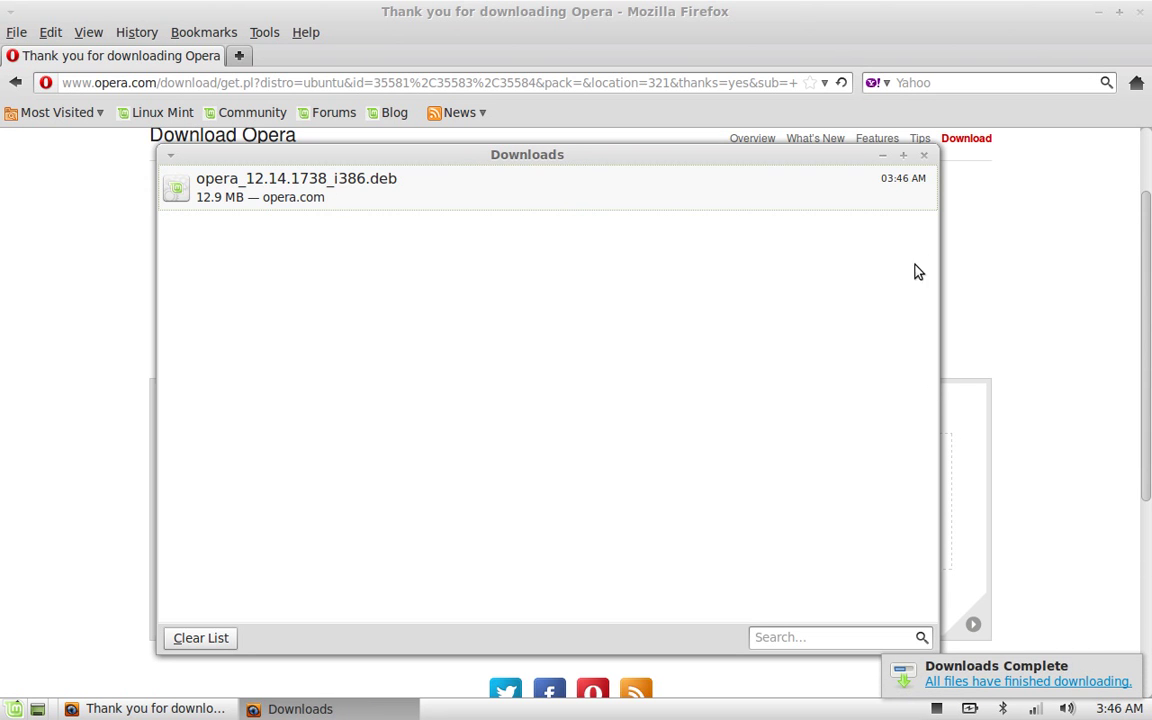
- Close the download list and the Firefox window to return to the desktop
left_click(924, 158)
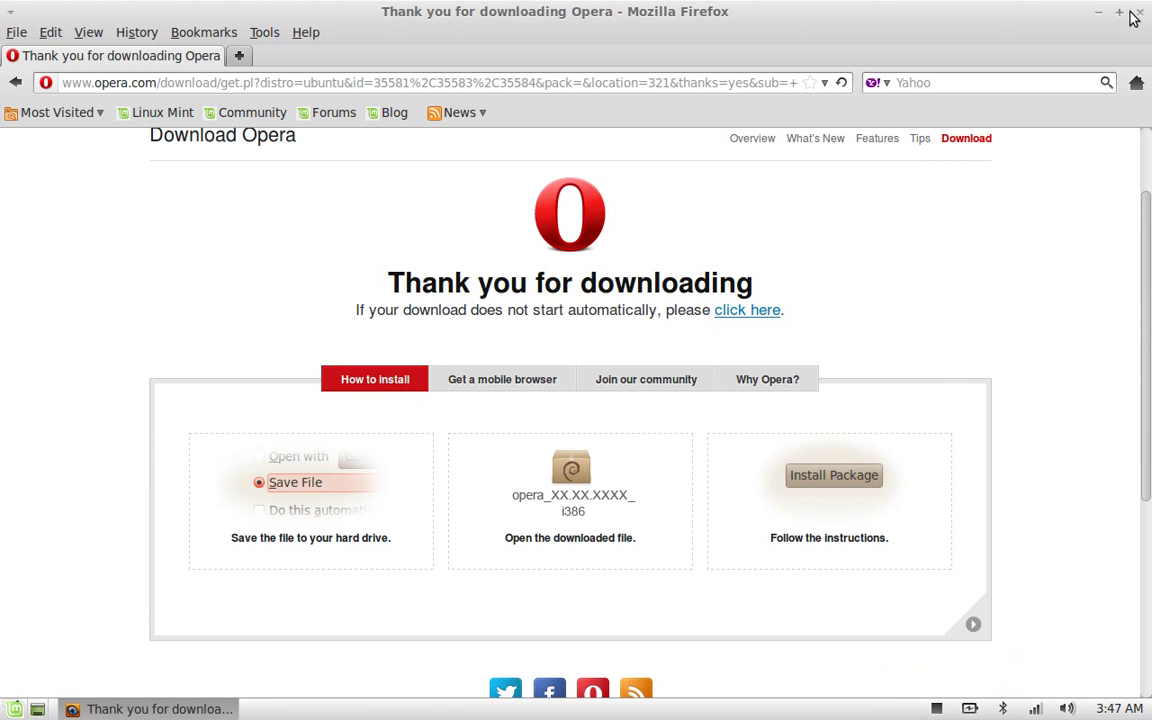
left_click(1142, 14)
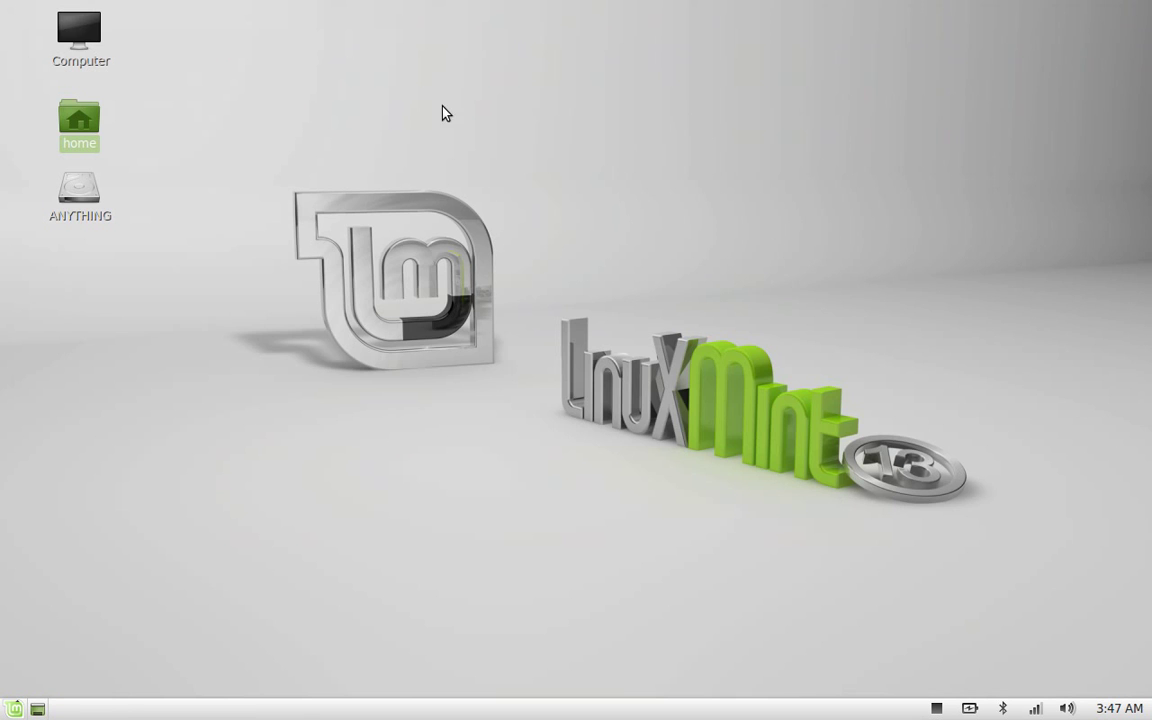
left_click(221, 166)
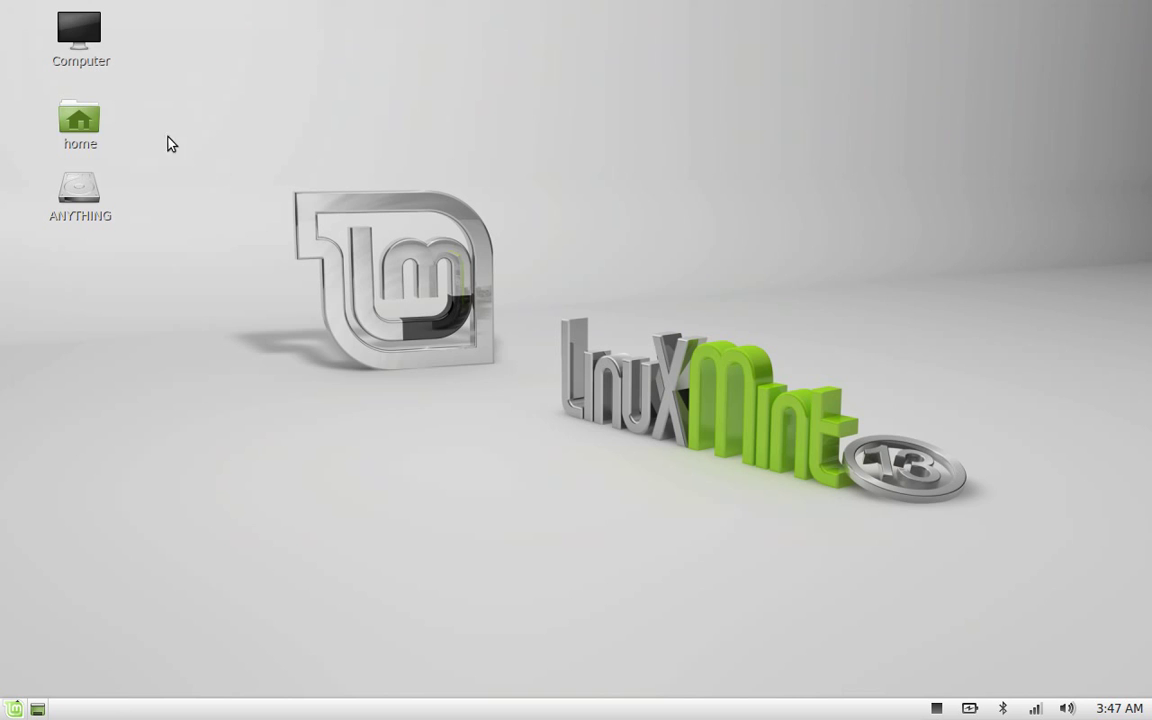
- Open opera_12.14.1738_i386.deb from the home directory's Downloads folder with GDebi Package Installer
double_click(88, 122)
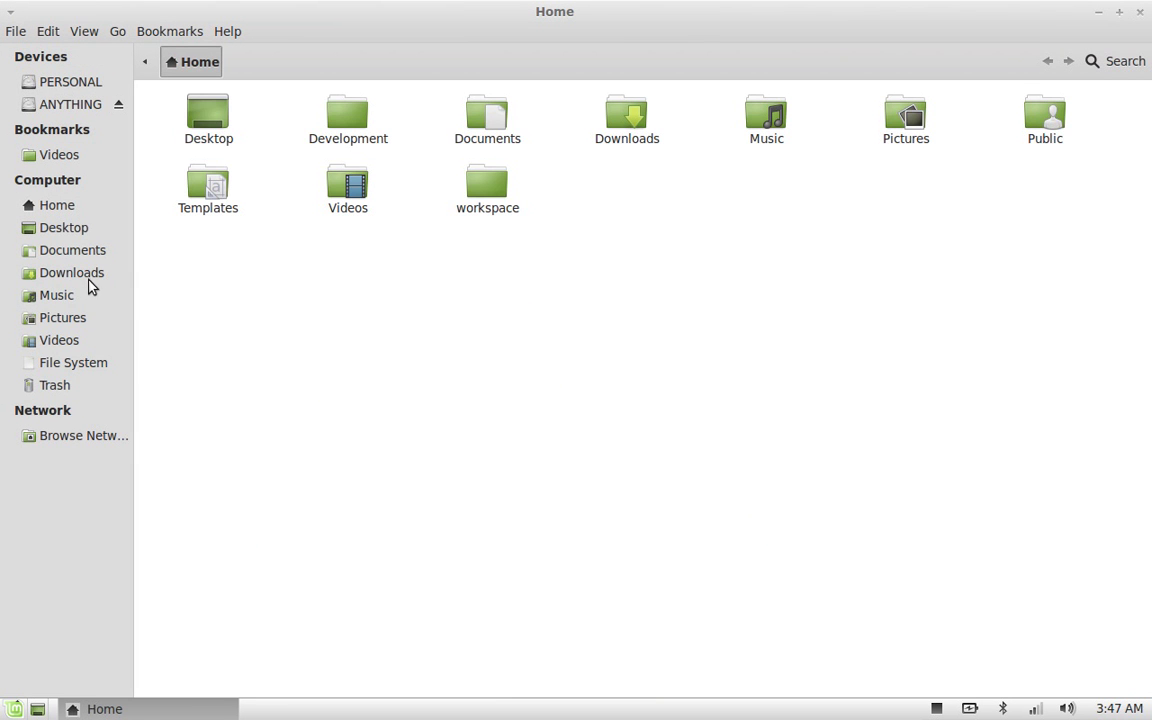
left_click(88, 275)
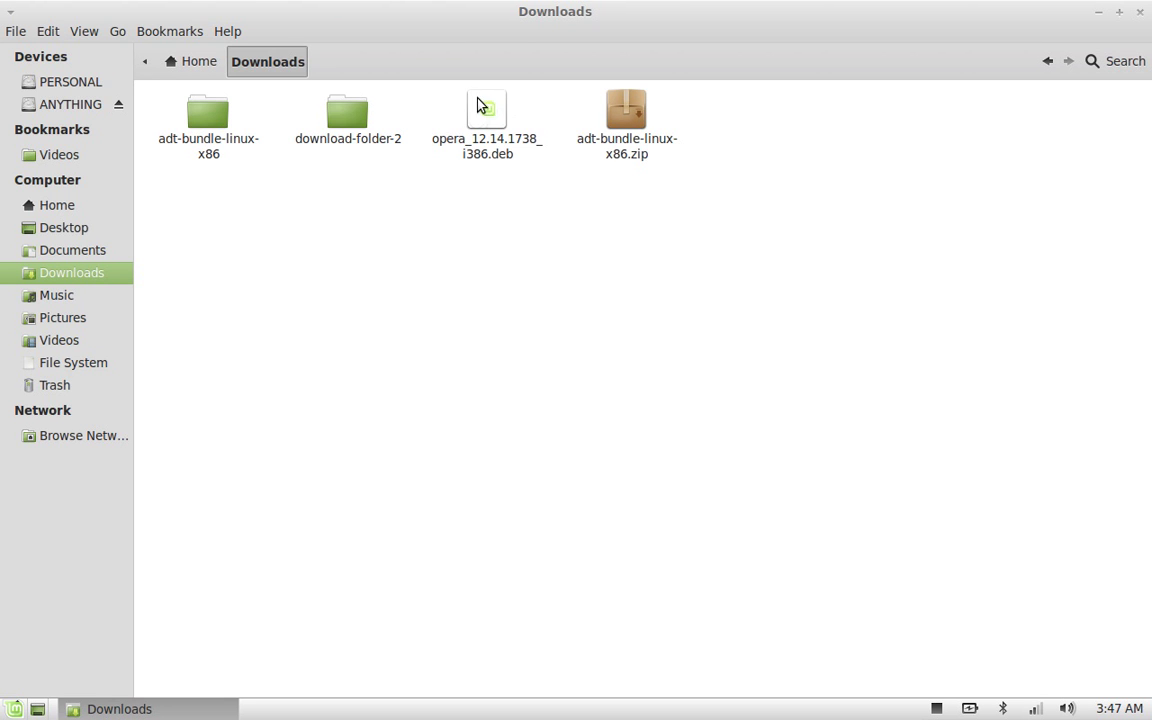
left_click(489, 124)
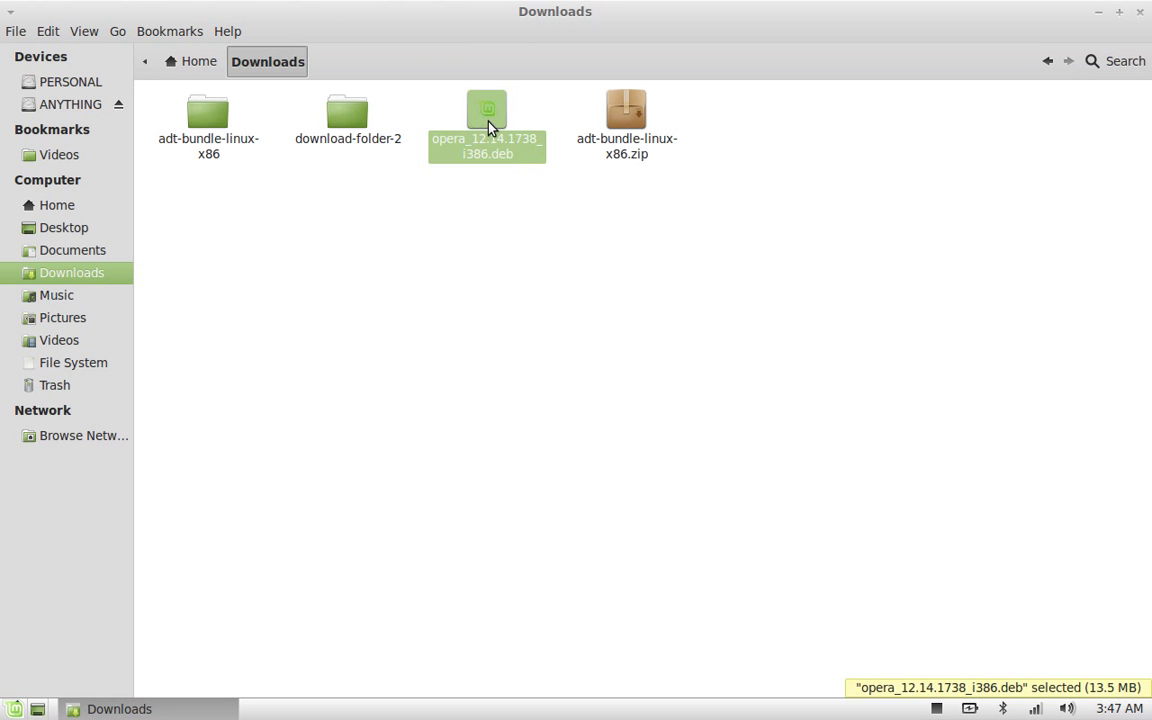
right_click(489, 124)
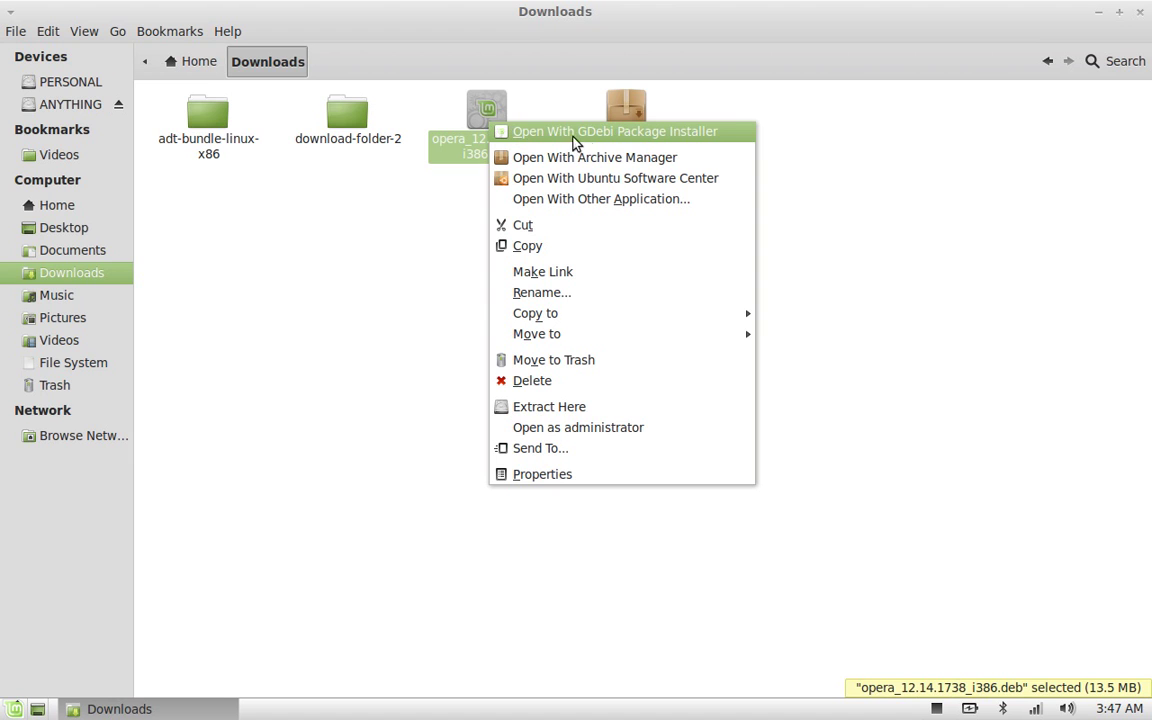
left_click(717, 133)
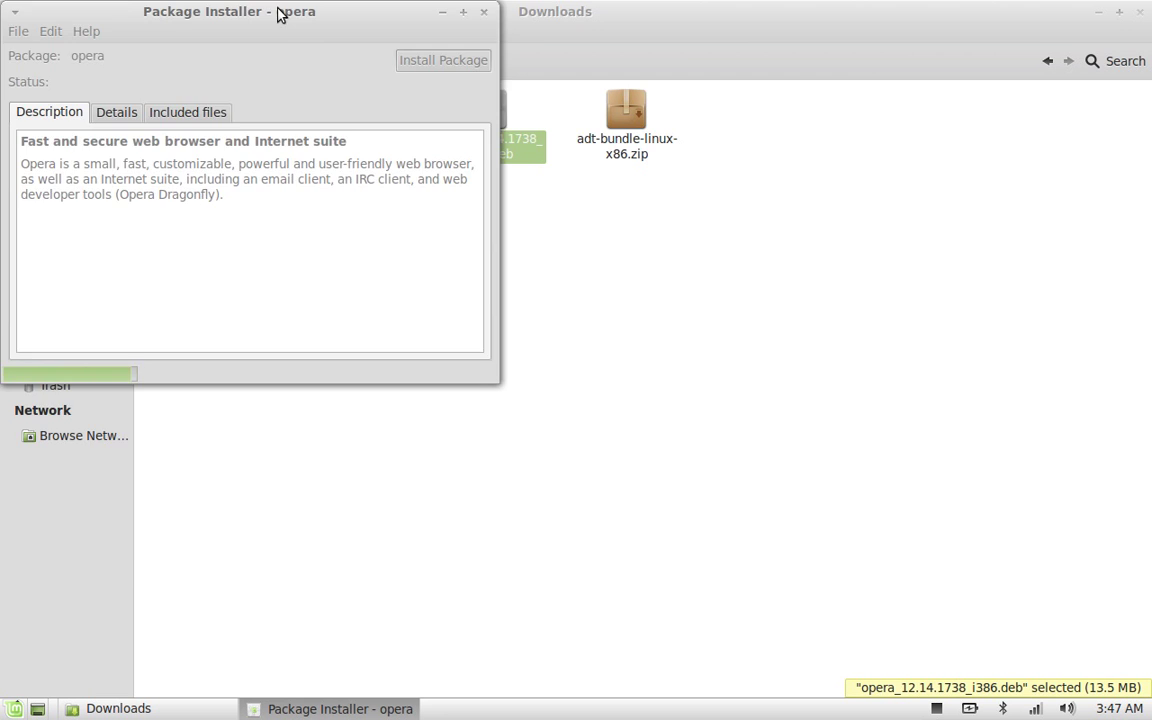
- Dismiss the software channel notice and install the opera package, authorizing the installation with the administrator password
left_click_drag(278, 15, 451, 155)
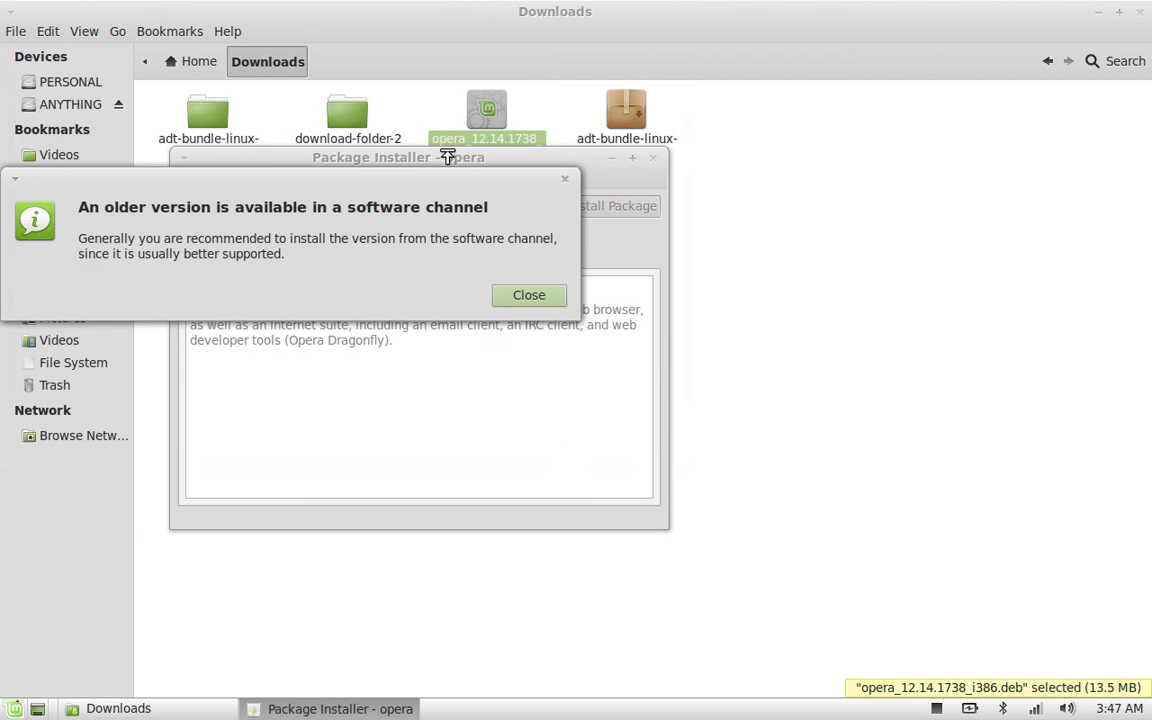
left_click(531, 302)
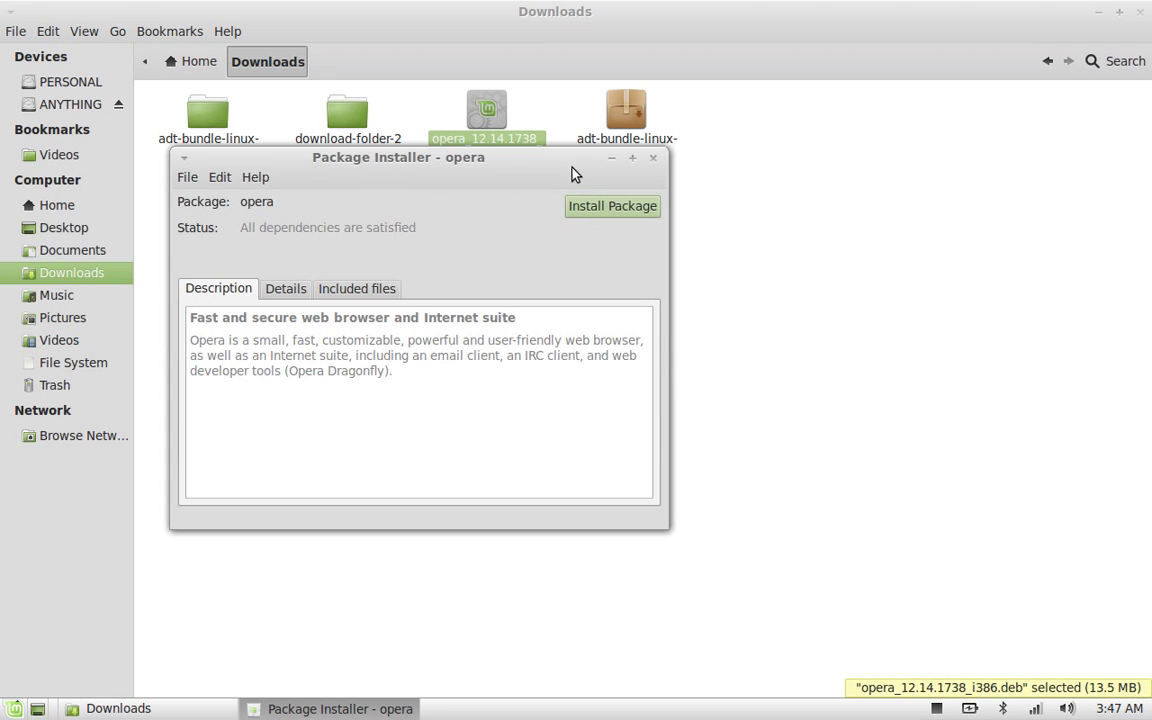
left_click_drag(566, 161, 596, 170)
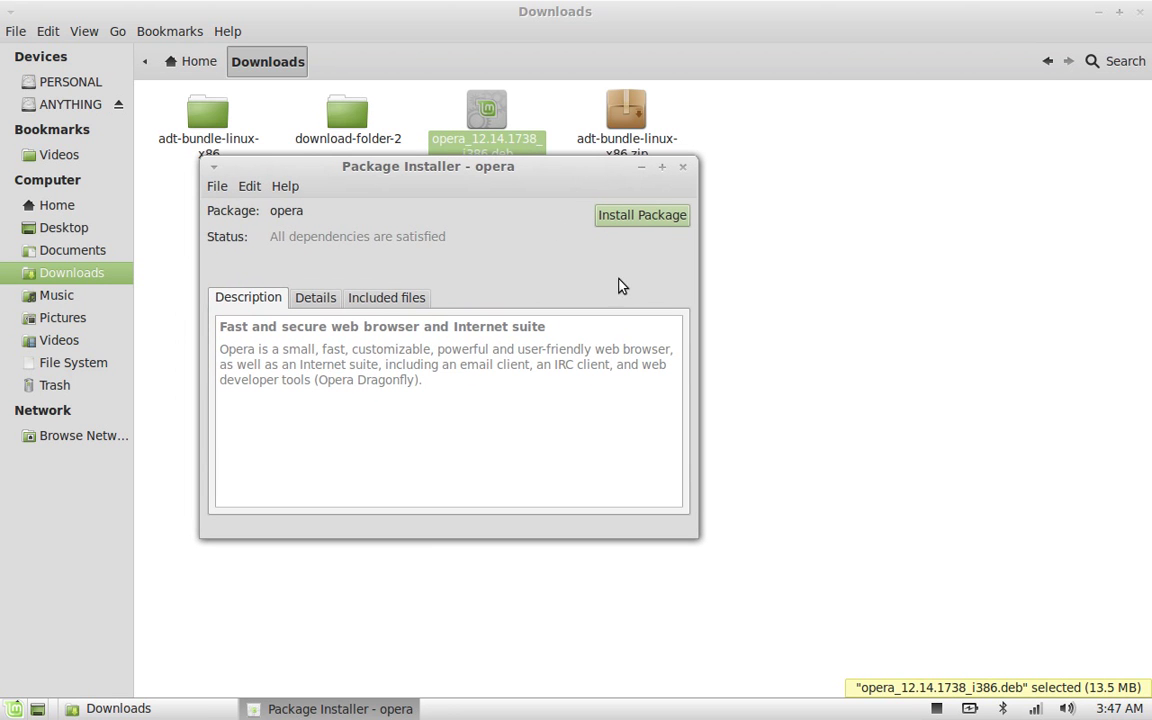
left_click(644, 219)
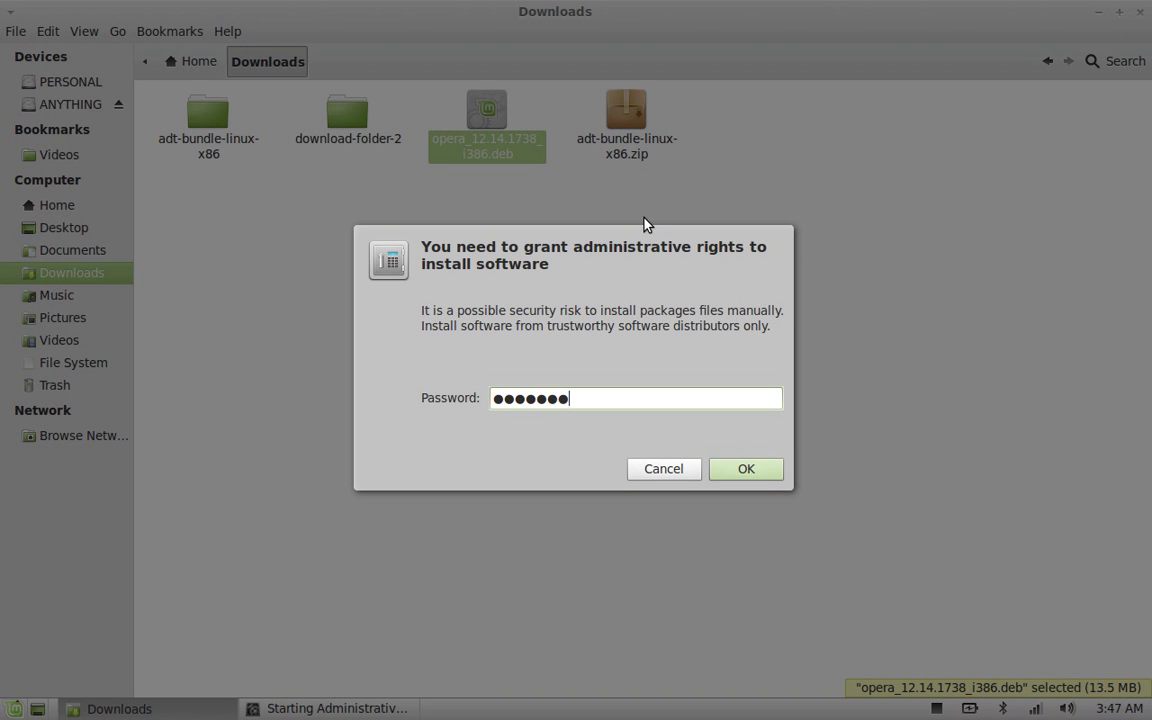
key("Return")
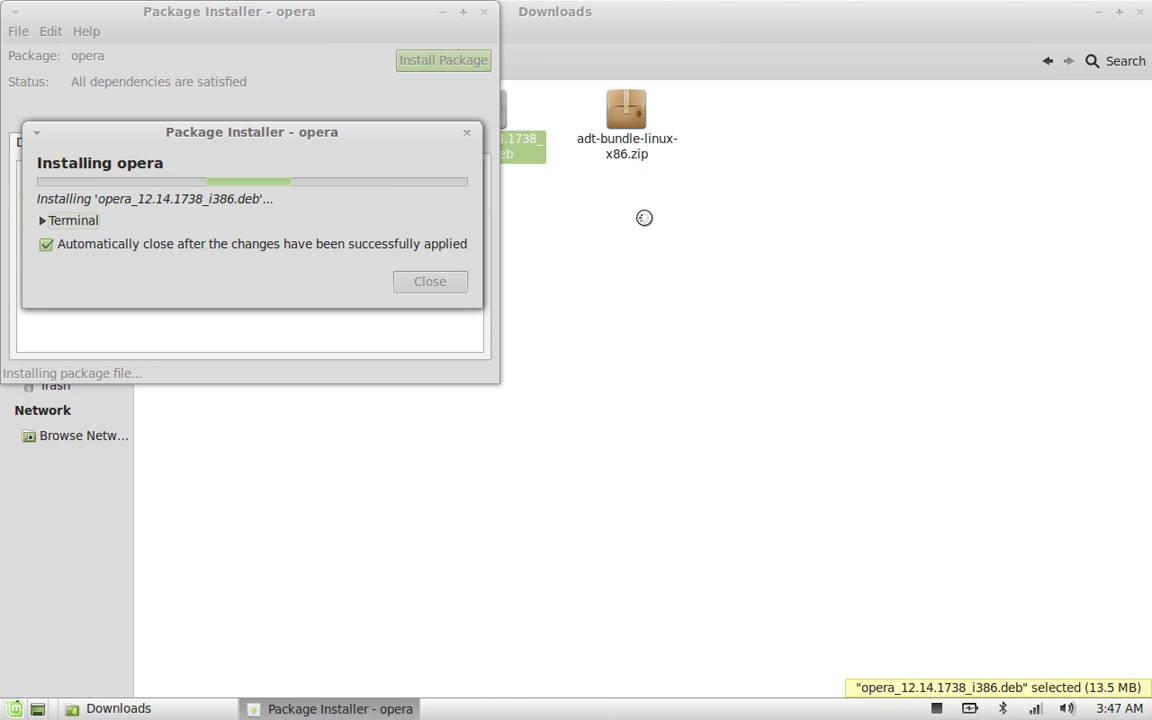
left_click_drag(175, 21, 247, 62)
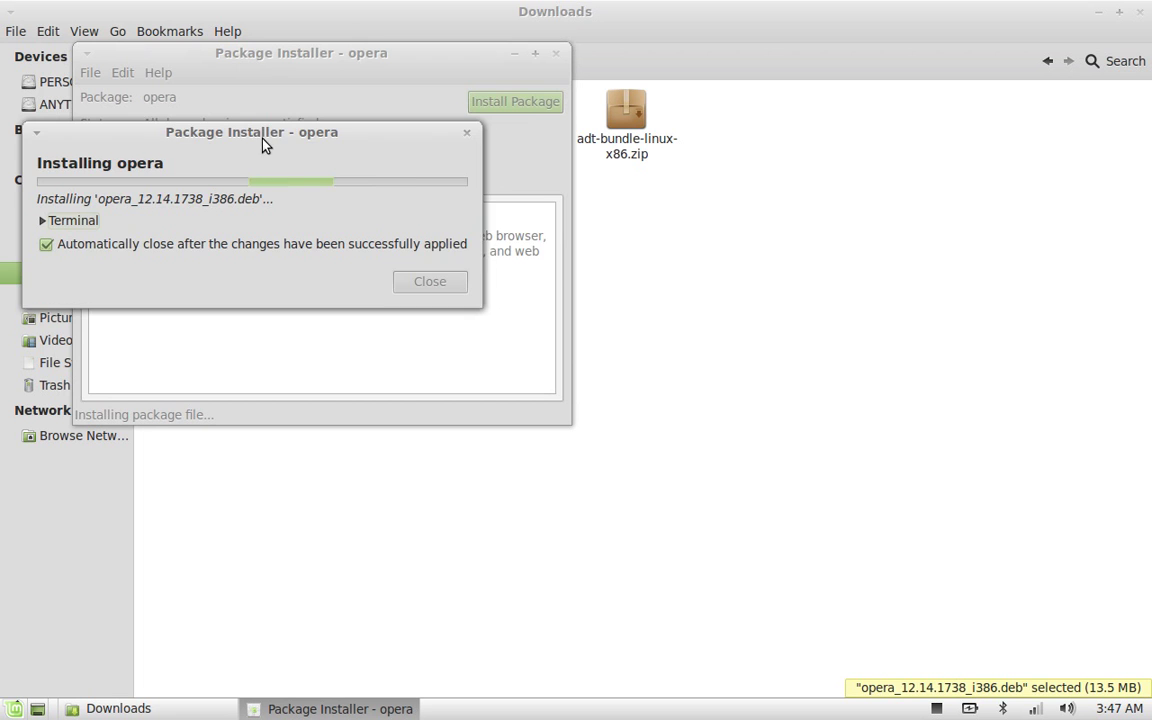
left_click_drag(263, 143, 315, 198)
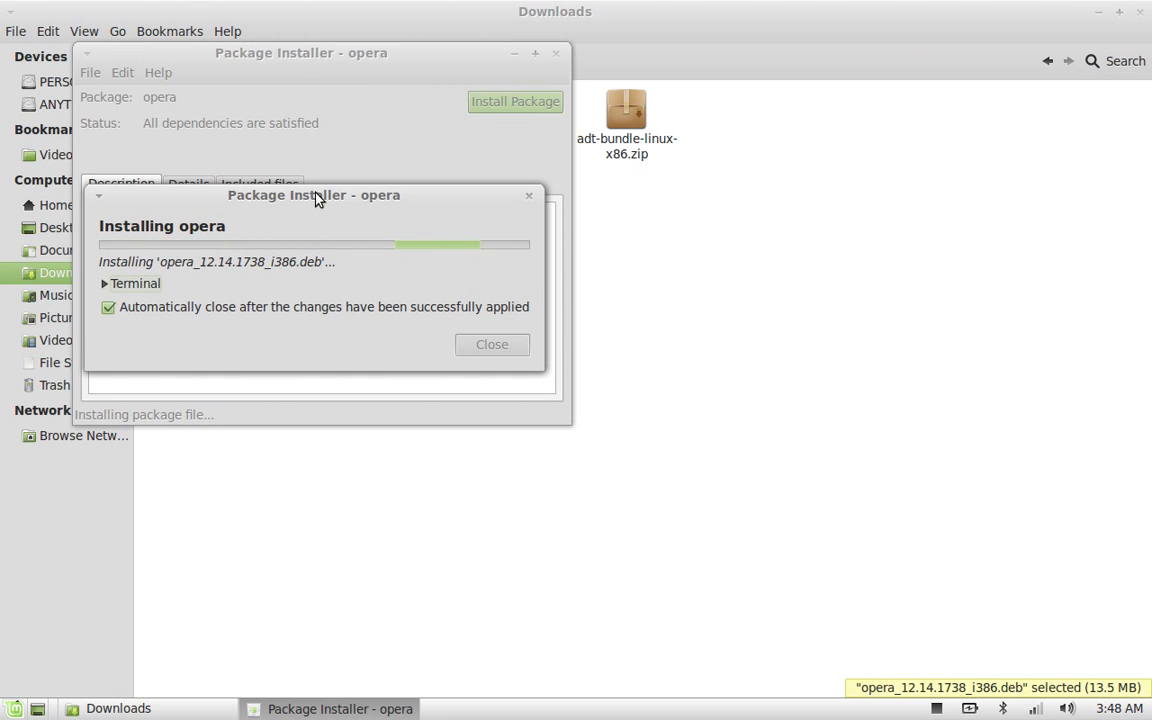
left_click_drag(304, 198, 354, 220)
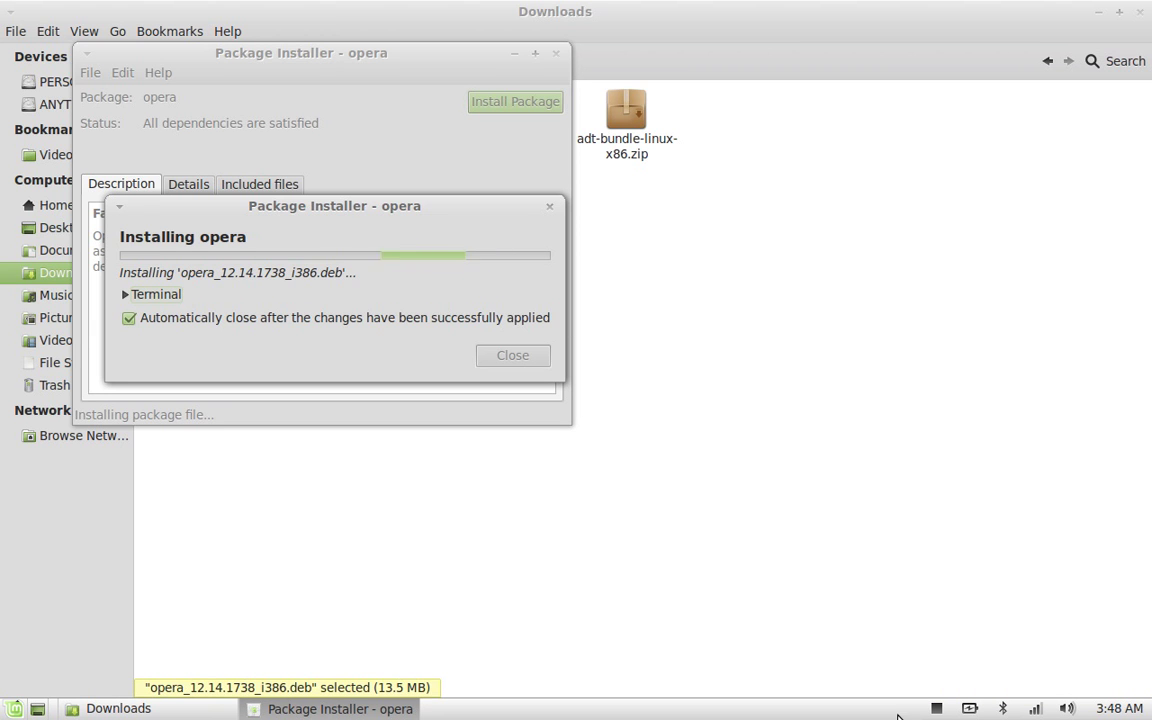
left_click(937, 707)
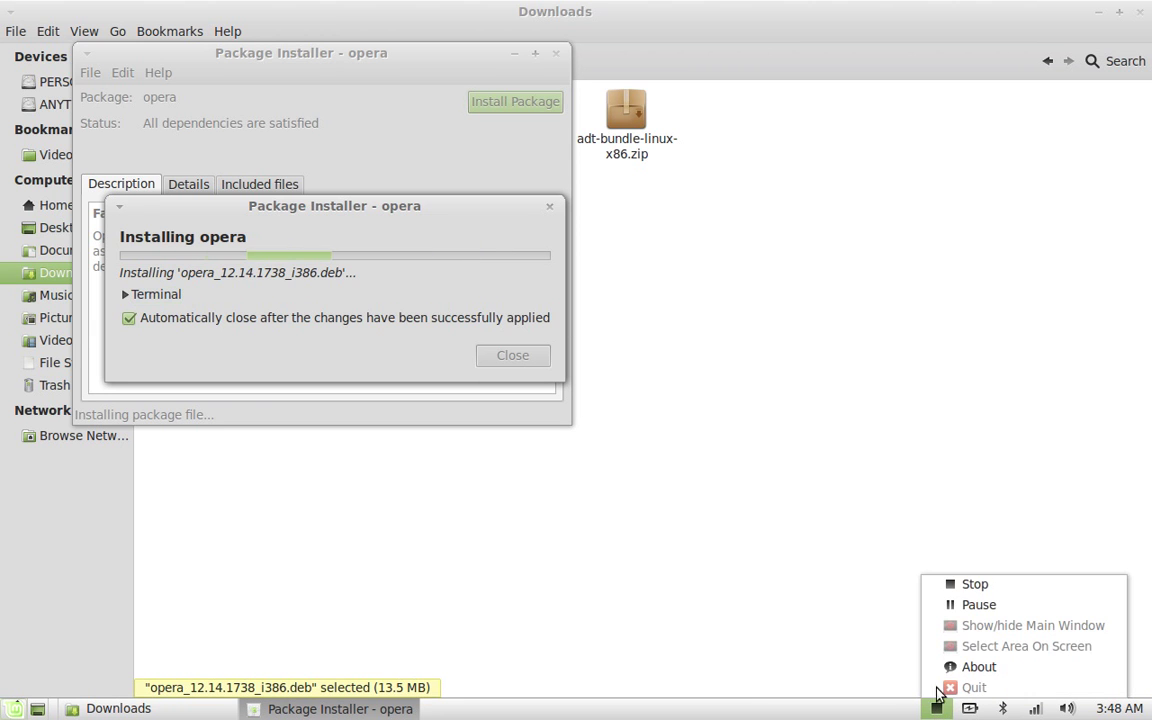
left_click(975, 604)
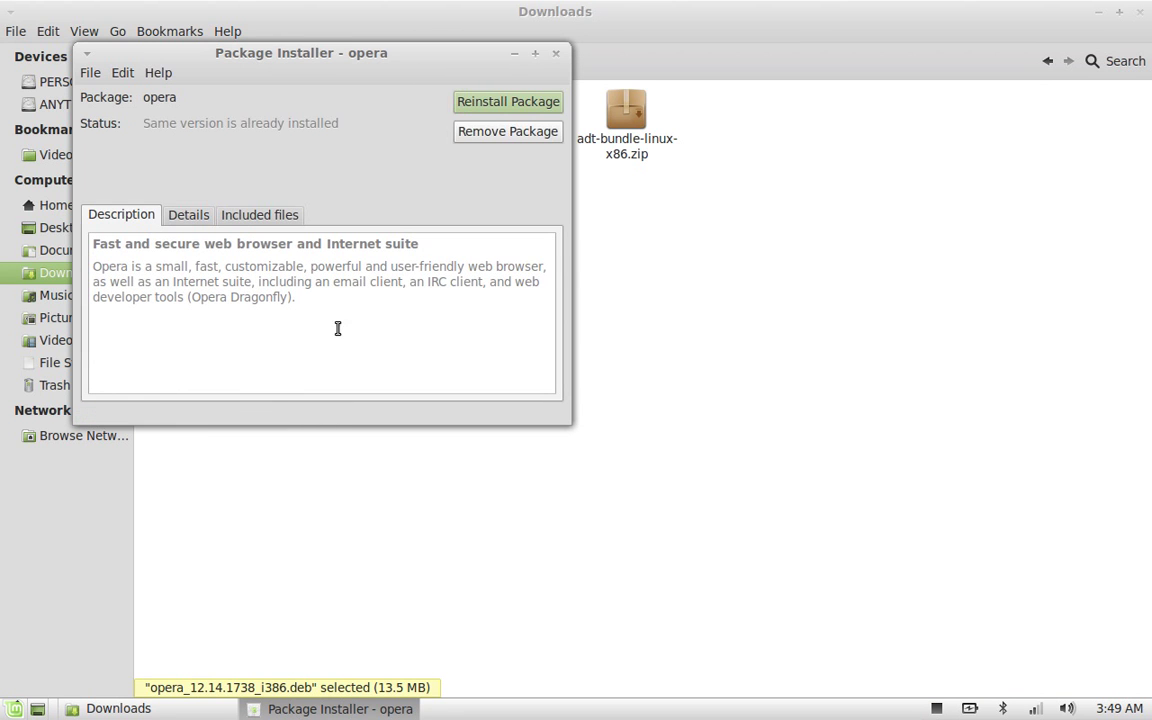
- Close the Package Installer and the Downloads folder window to return to the desktop
left_click_drag(379, 58, 461, 197)
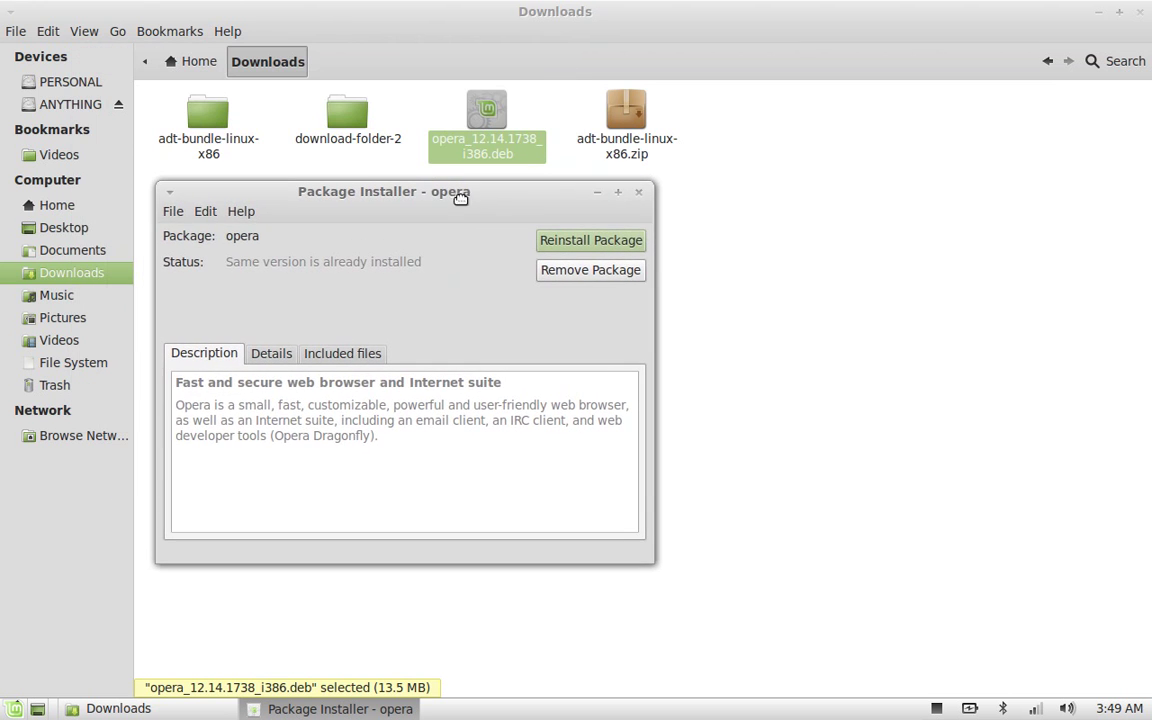
left_click(638, 191)
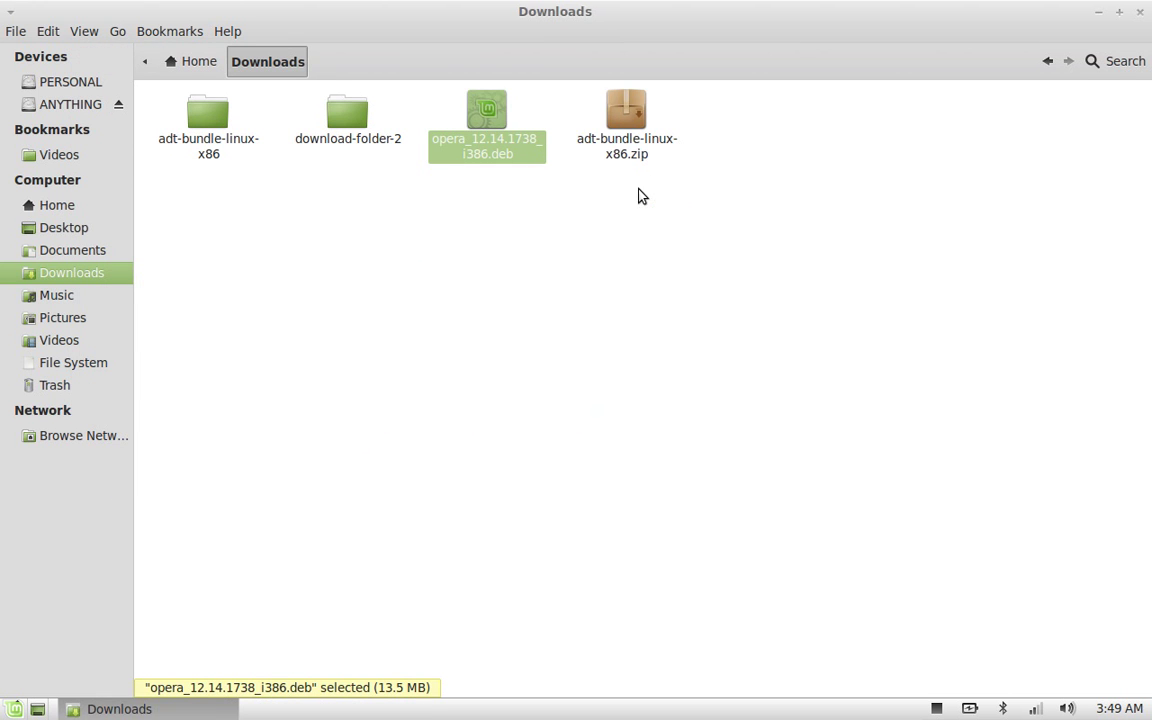
left_click(1140, 16)
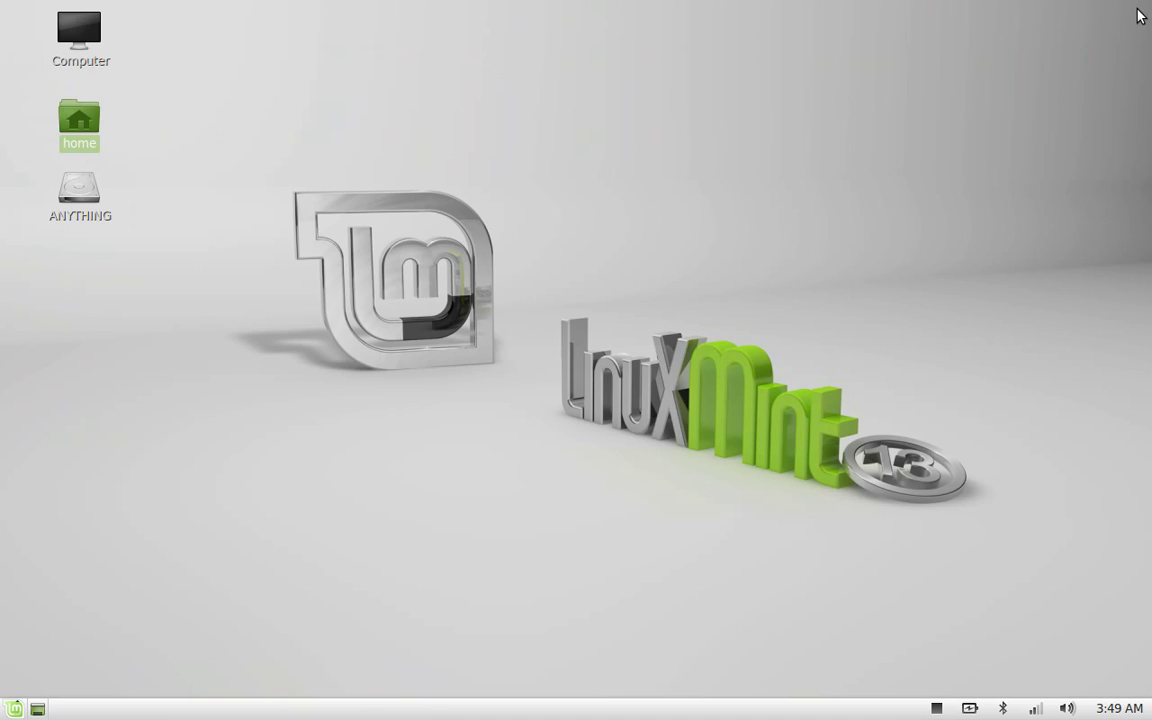
- Launch the installed Opera browser from the Internet applications to check that it runs, and close it again
left_click(3, 712)
mouse_move(55, 368)
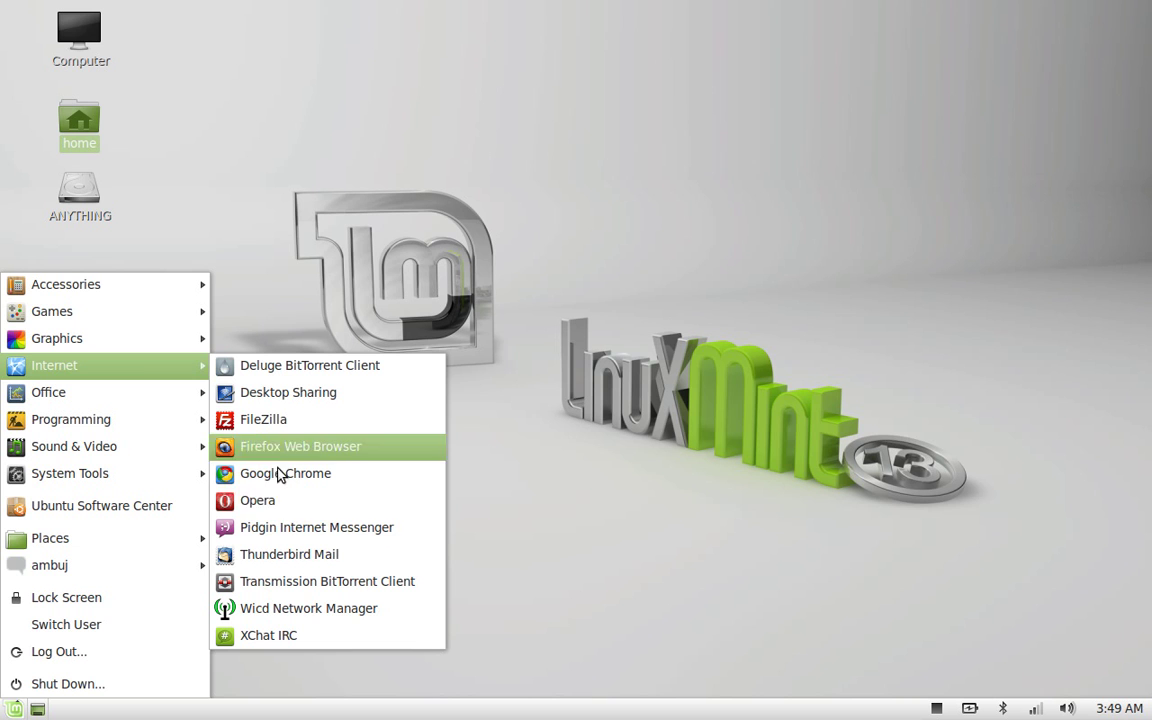
left_click(316, 510)
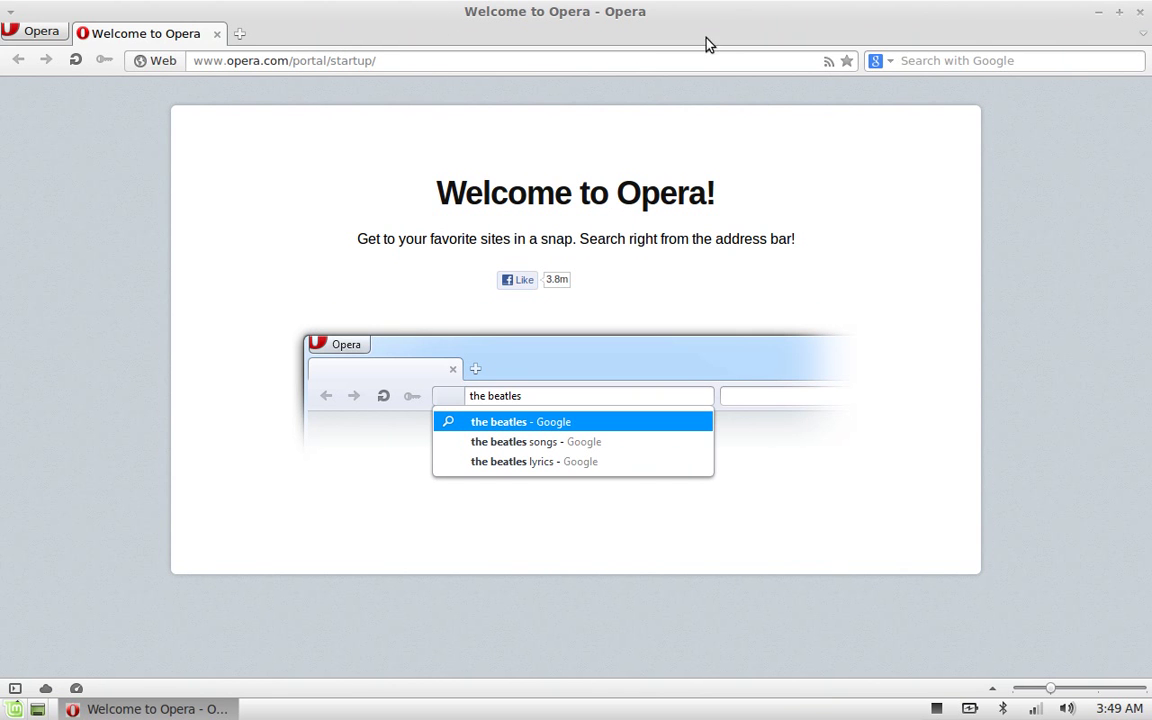
left_click(1143, 12)
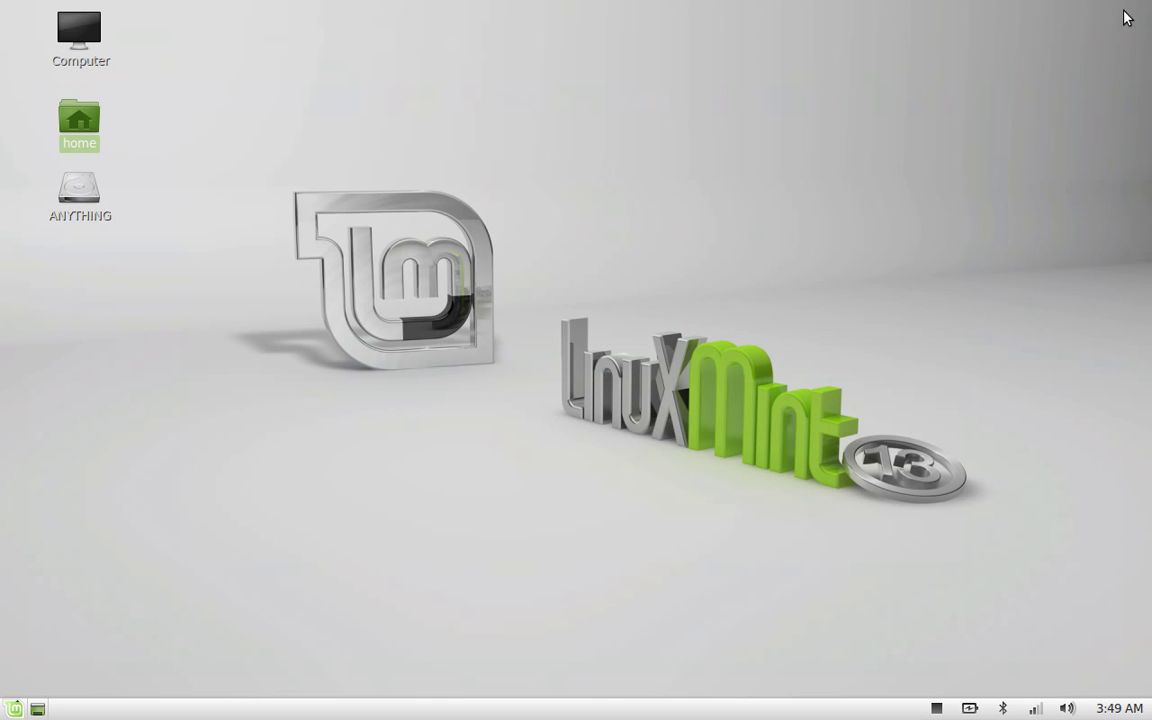